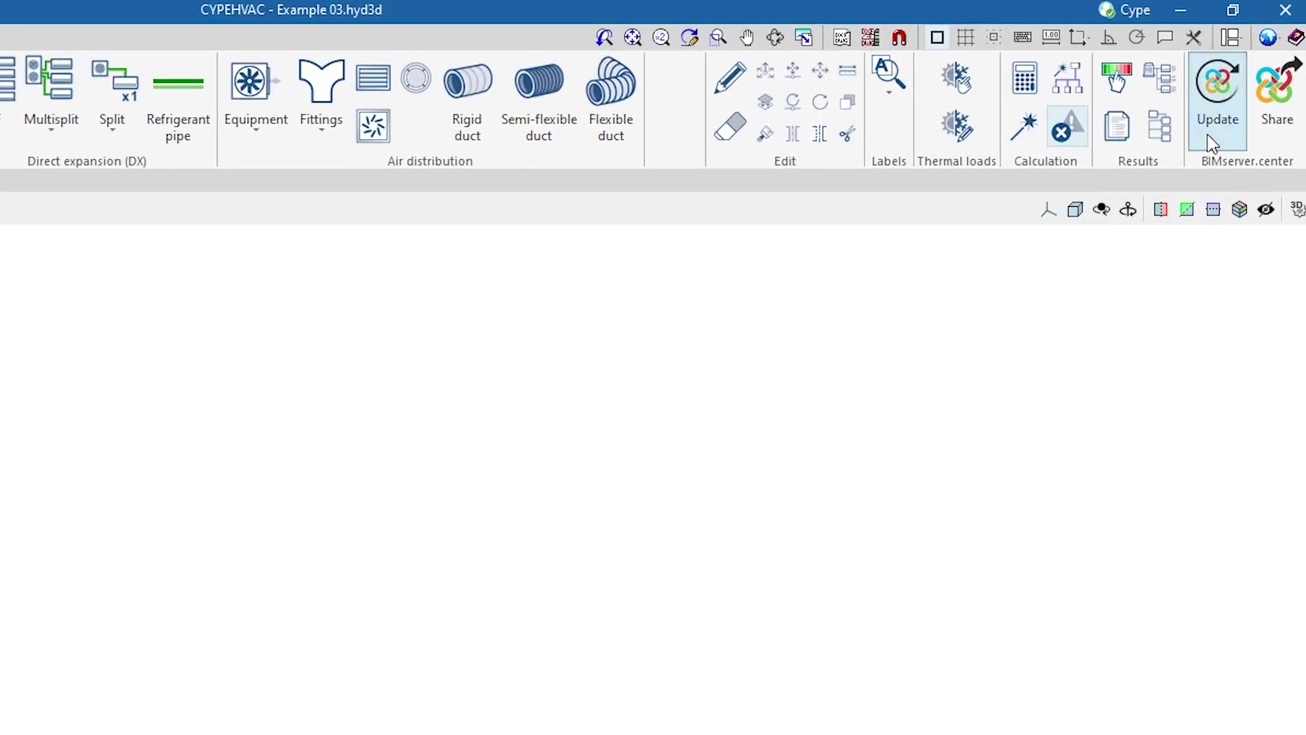
Link the job to the Example - CYPEHVAC project and tick Thermal loads and Radiant floor for import.
{"action": "left_click", "coordinate": [1211, 136]}
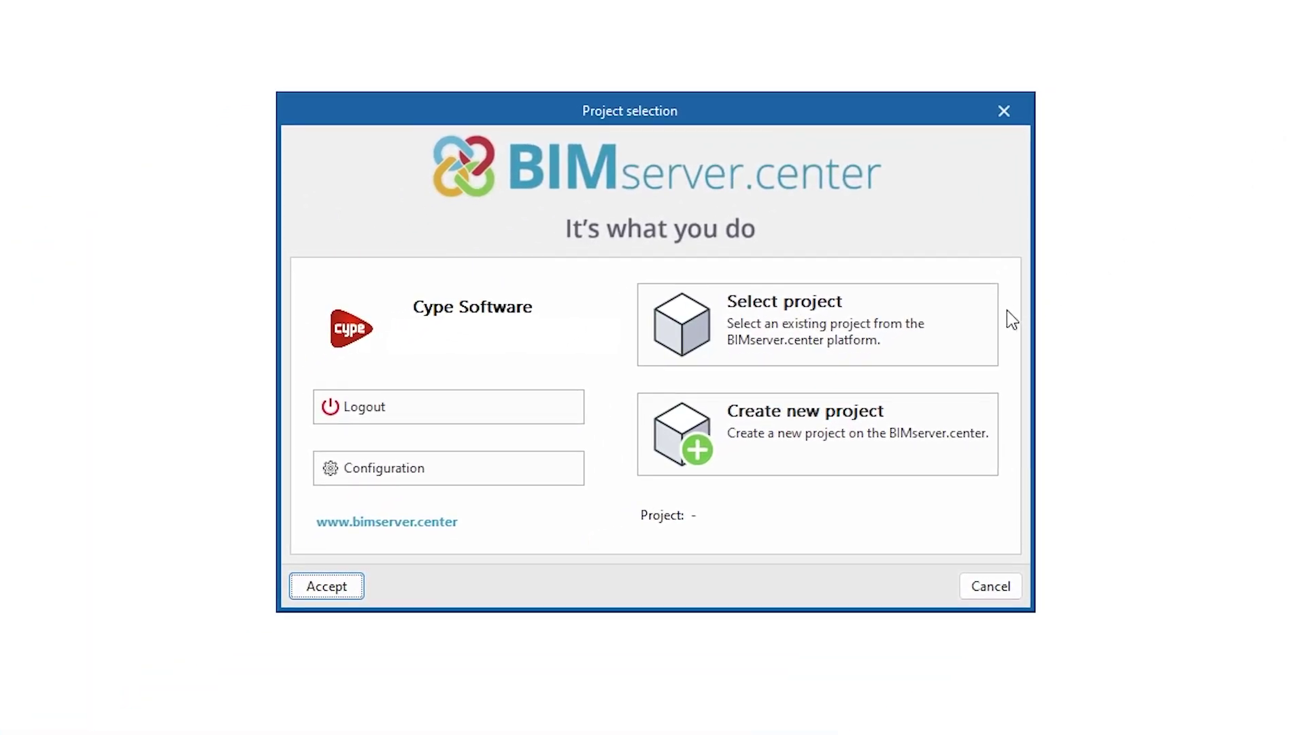
{"action": "left_click", "coordinate": [959, 343]}
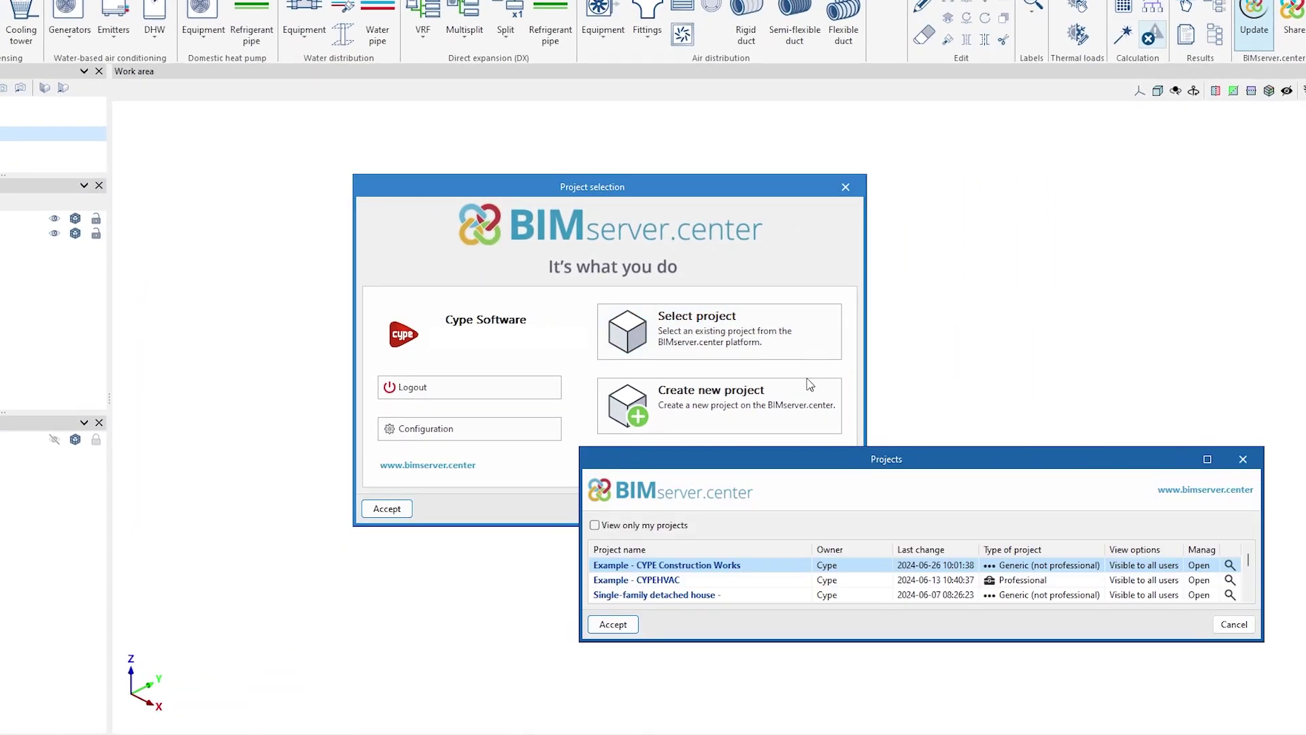
{"action": "left_click", "coordinate": [646, 584]}
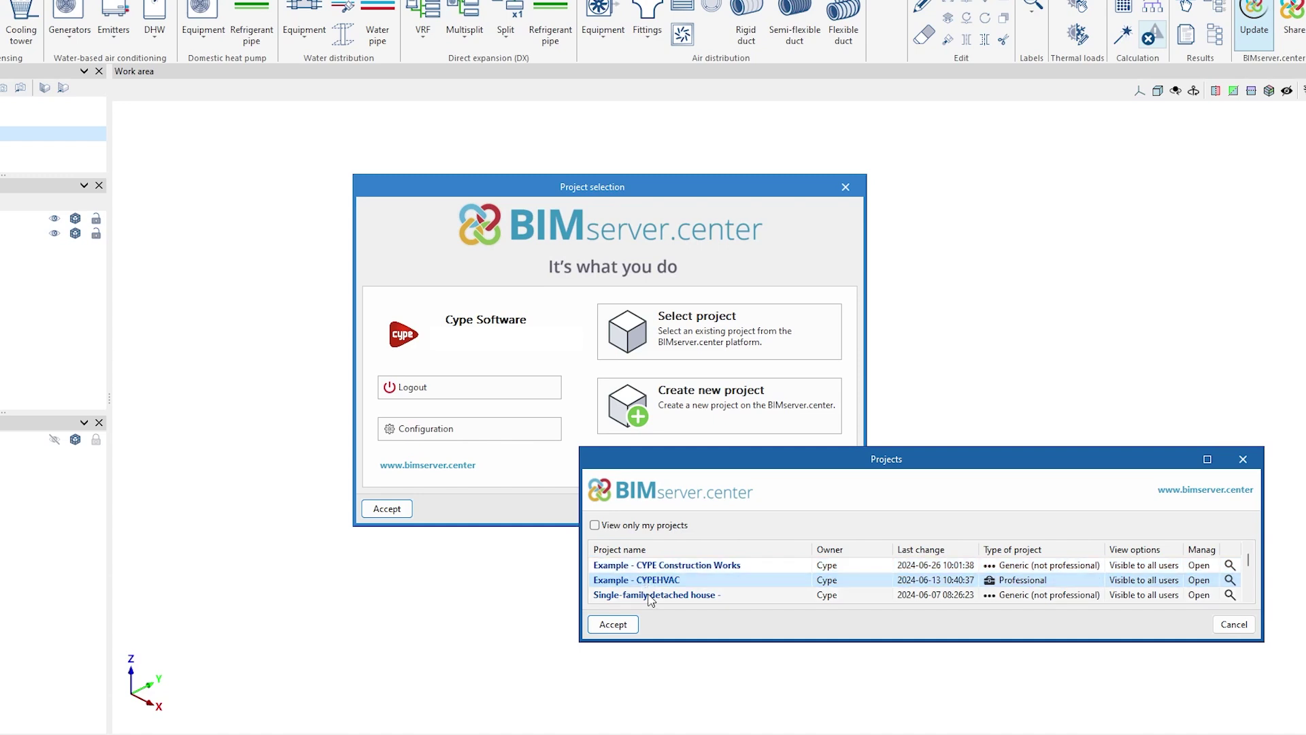
{"action": "left_click", "coordinate": [614, 624]}
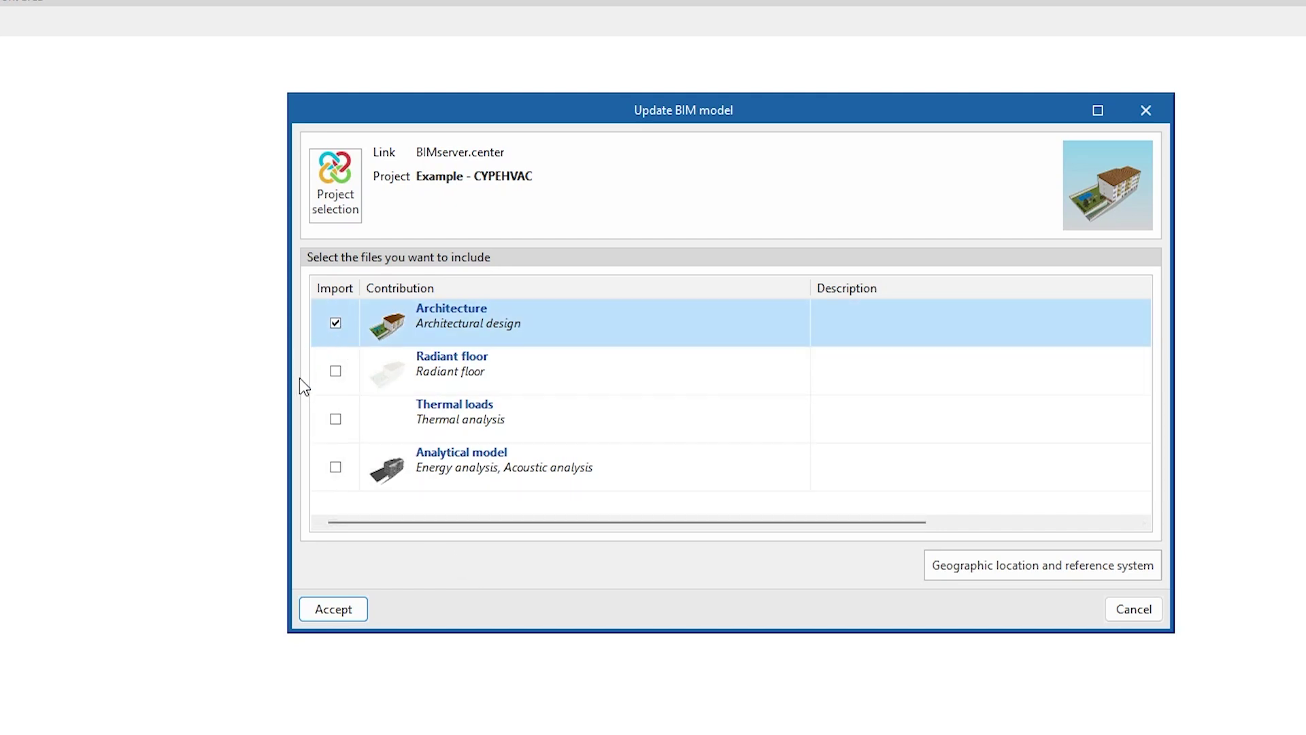
{"action": "left_click", "coordinate": [335, 418]}
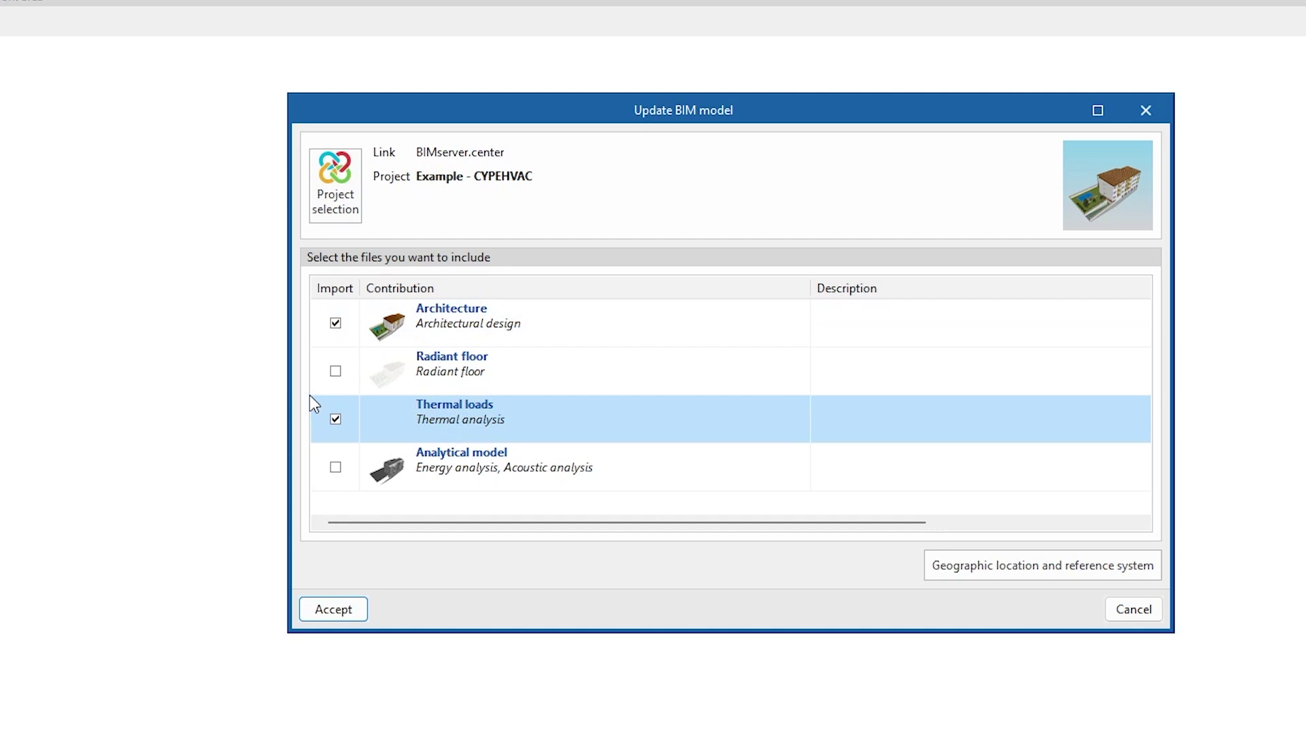
{"action": "left_click", "coordinate": [332, 374]}
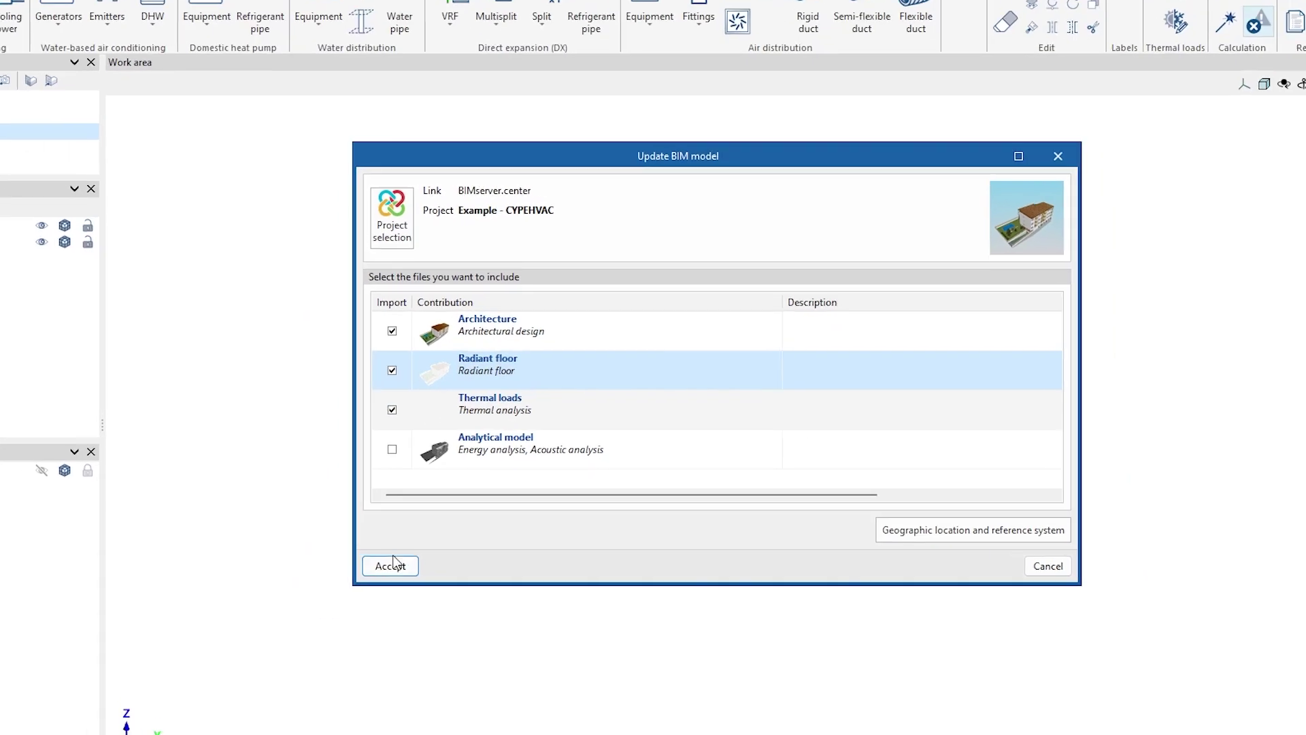
Import the chosen contributions, inspect the 3D model and bill of quantities, then show the Second floor plan.
{"action": "left_click", "coordinate": [392, 565]}
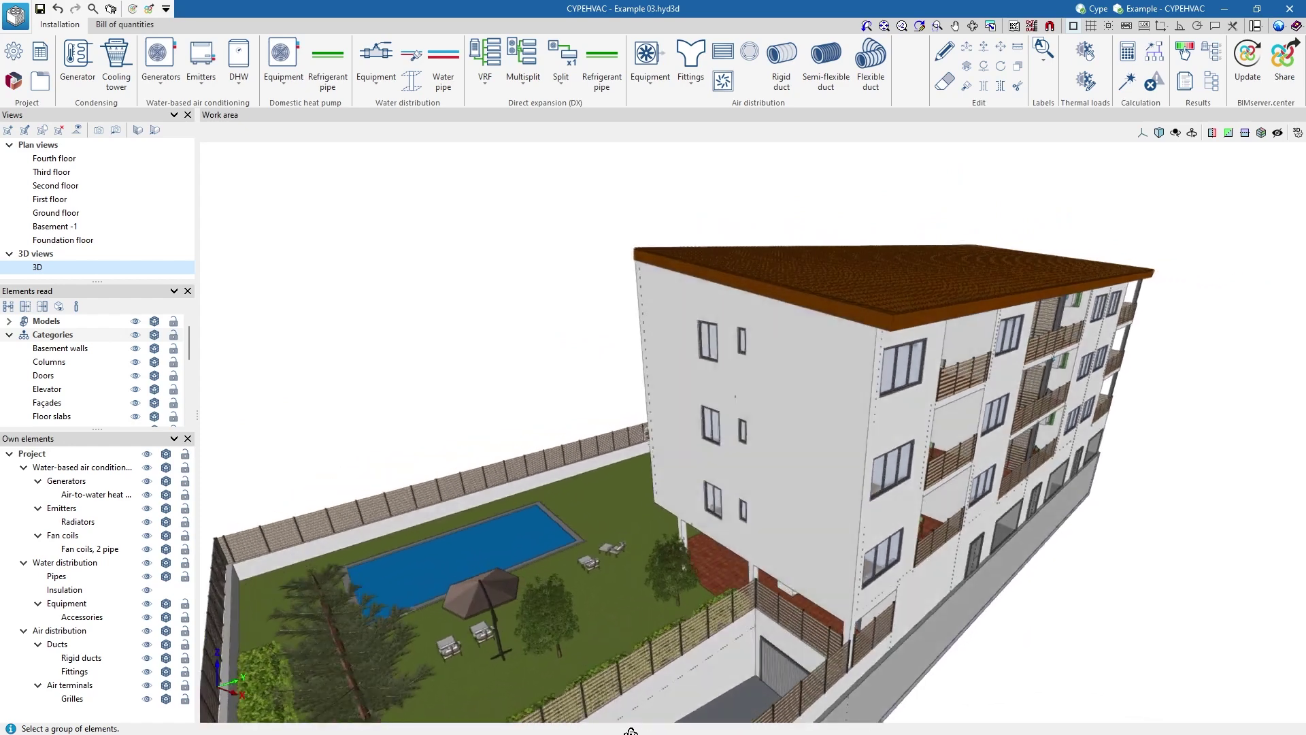
{"action": "middle_click_drag", "start_coordinate": [631, 731], "coordinate": [919, 731]}
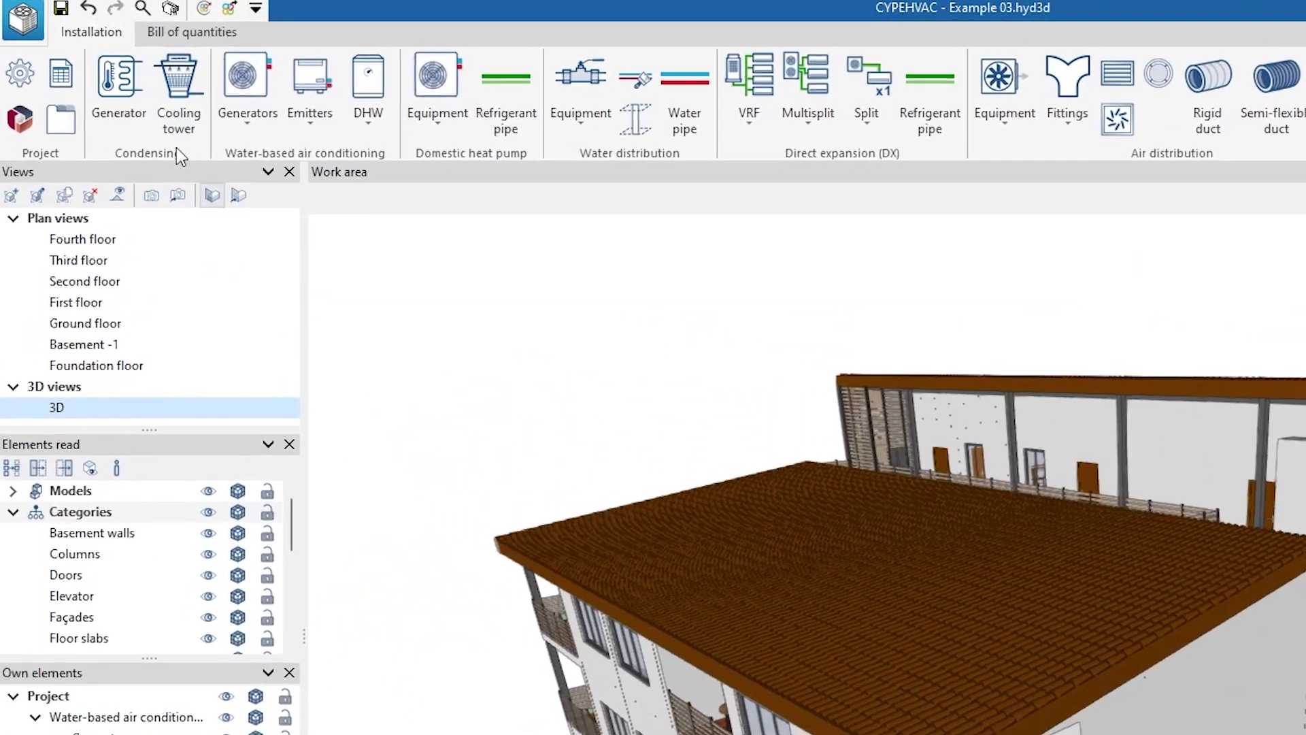
{"action": "left_click", "coordinate": [204, 34]}
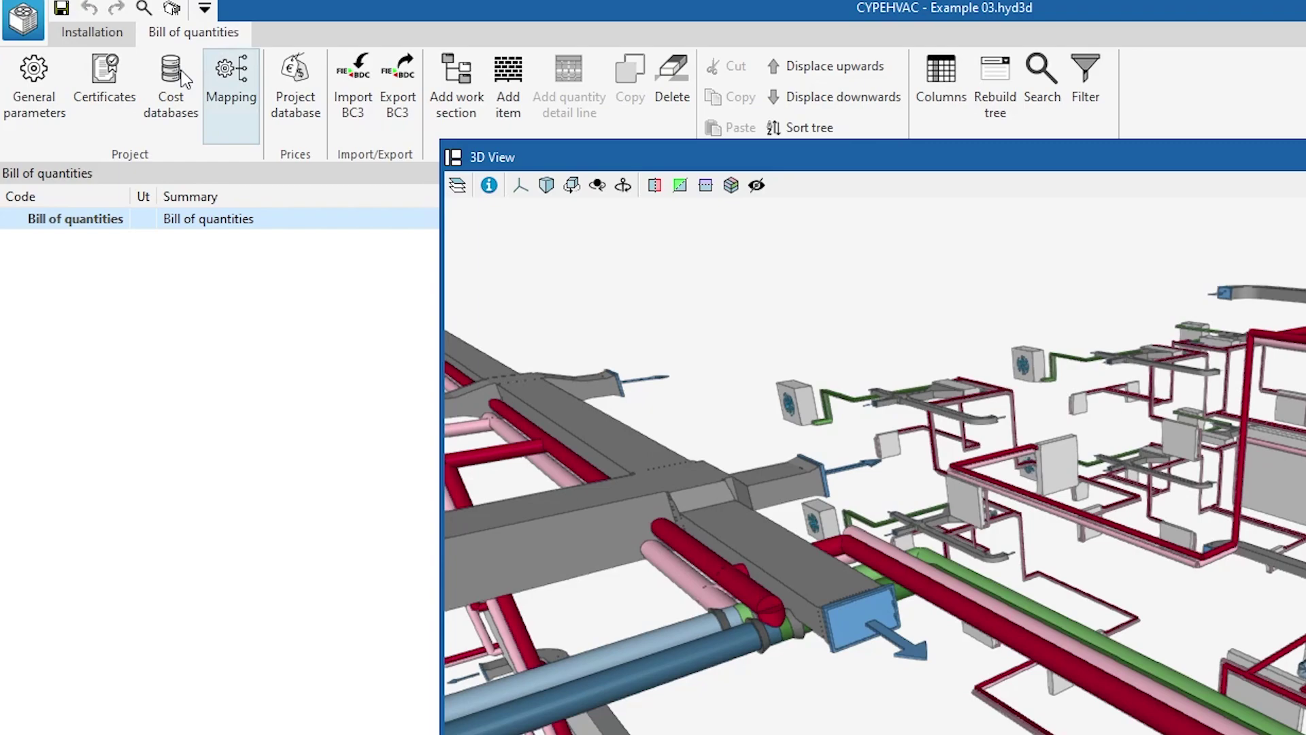
{"action": "left_click", "coordinate": [83, 37]}
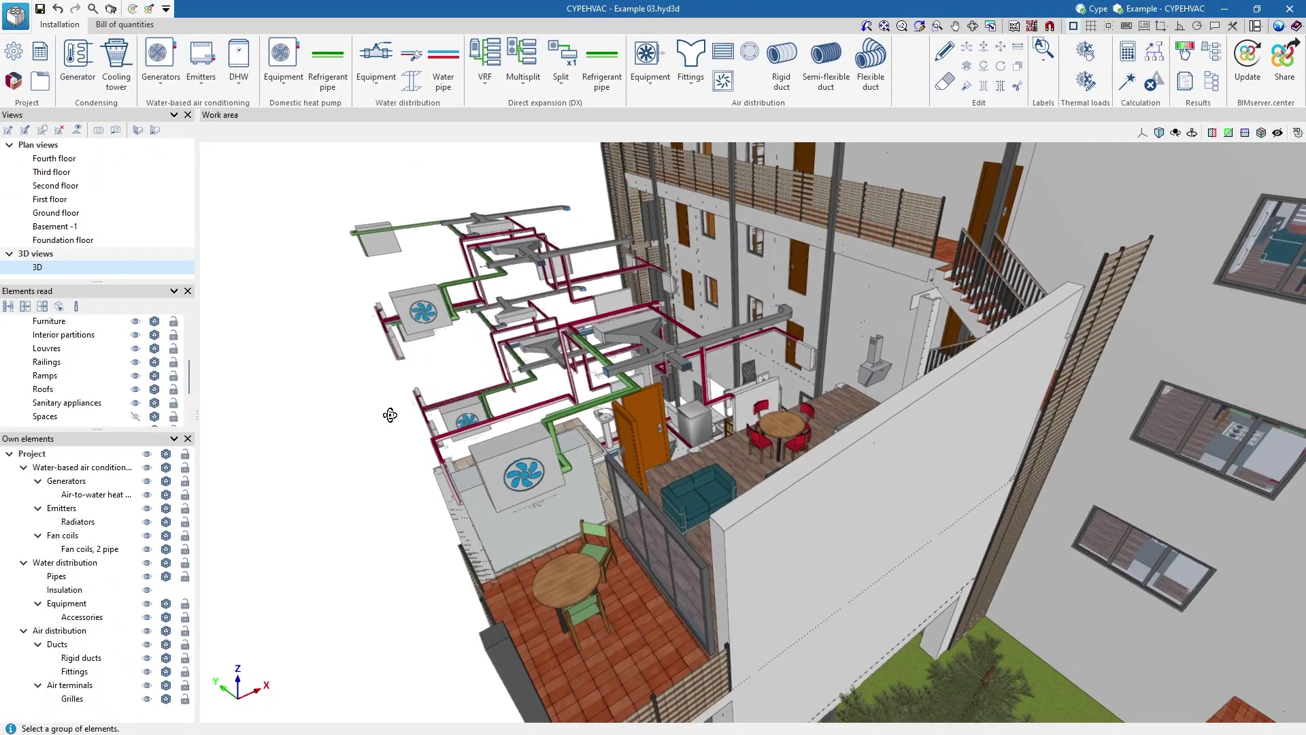
{"action": "middle_click_drag", "start_coordinate": [390, 415], "coordinate": [708, 390]}
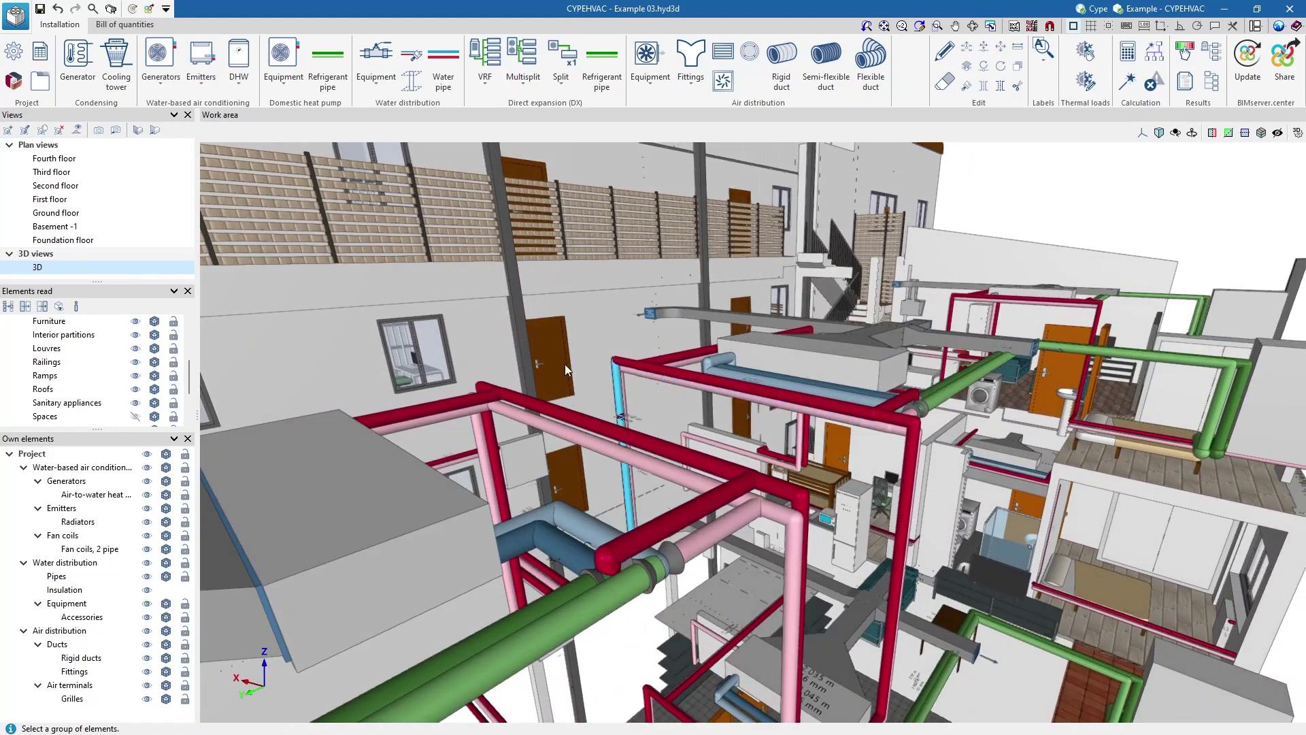
{"action": "left_click", "coordinate": [77, 189]}
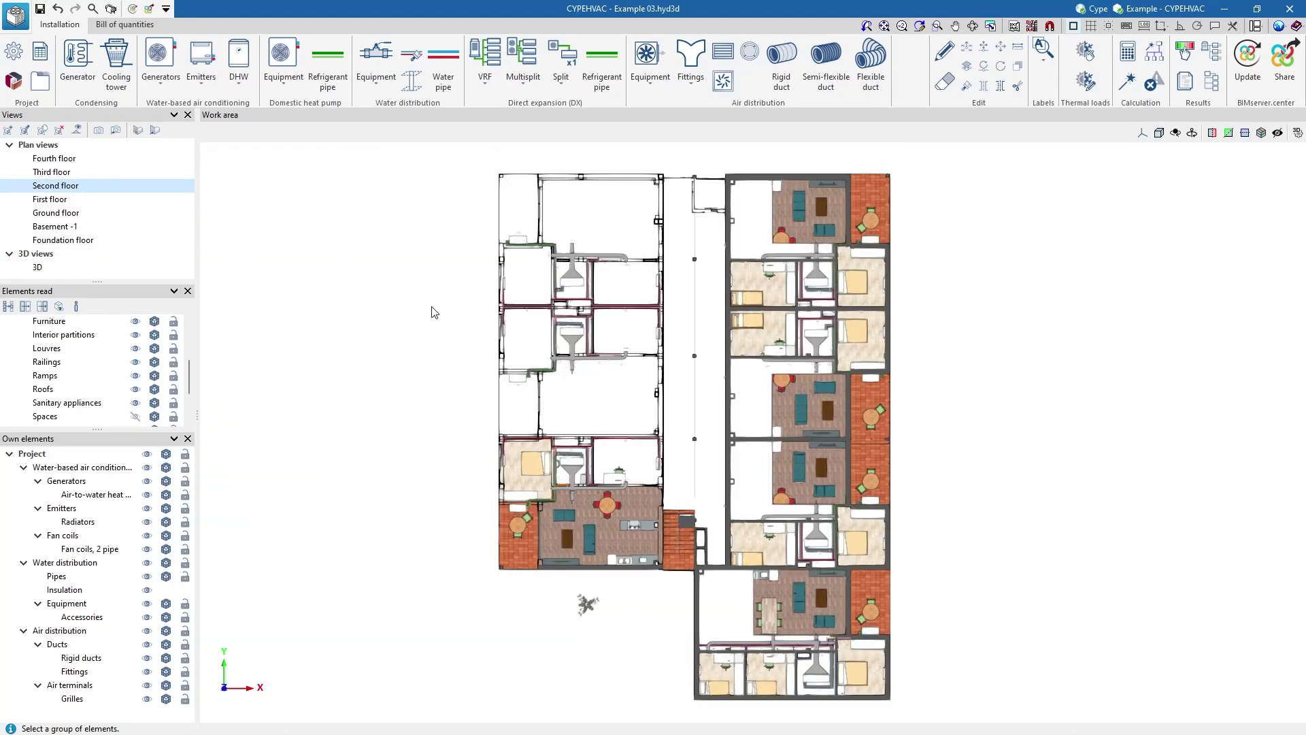
{"action": "scroll", "coordinate": [565, 311], "scroll_direction": "up", "scroll_amount": 5}
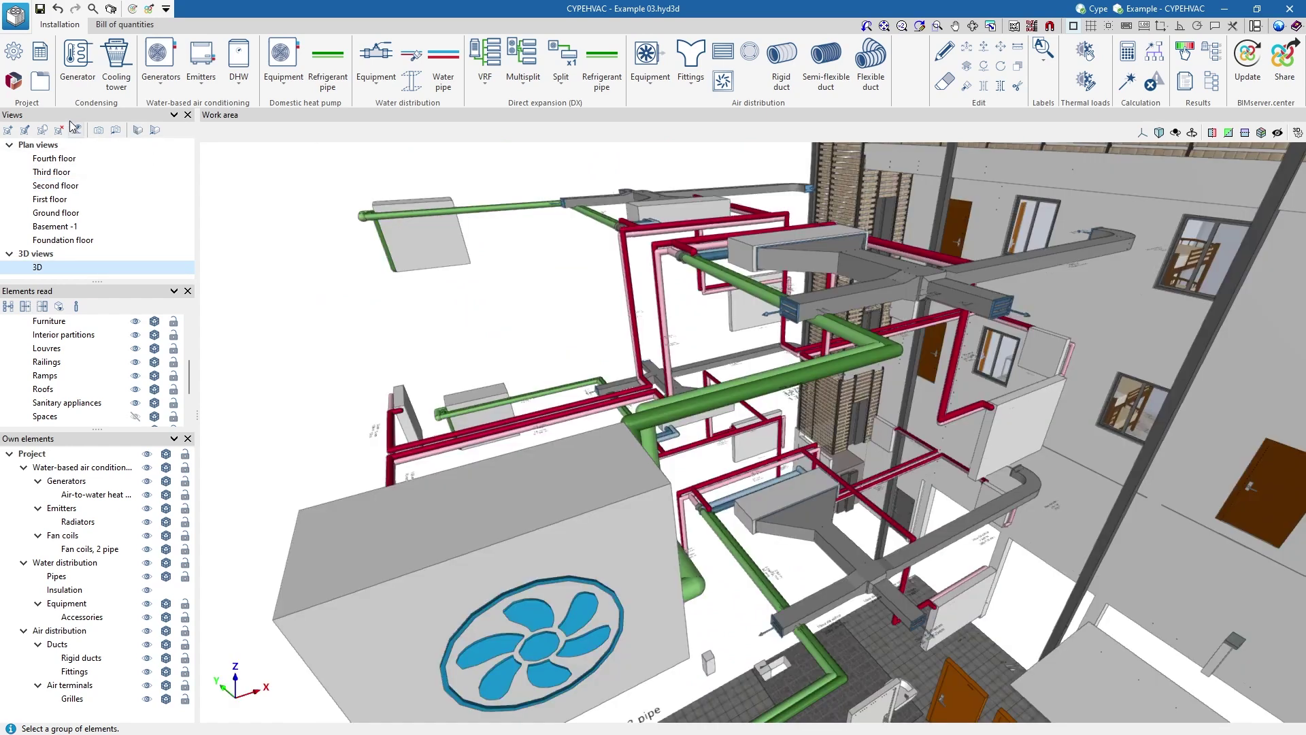
{"action": "left_click", "coordinate": [40, 81]}
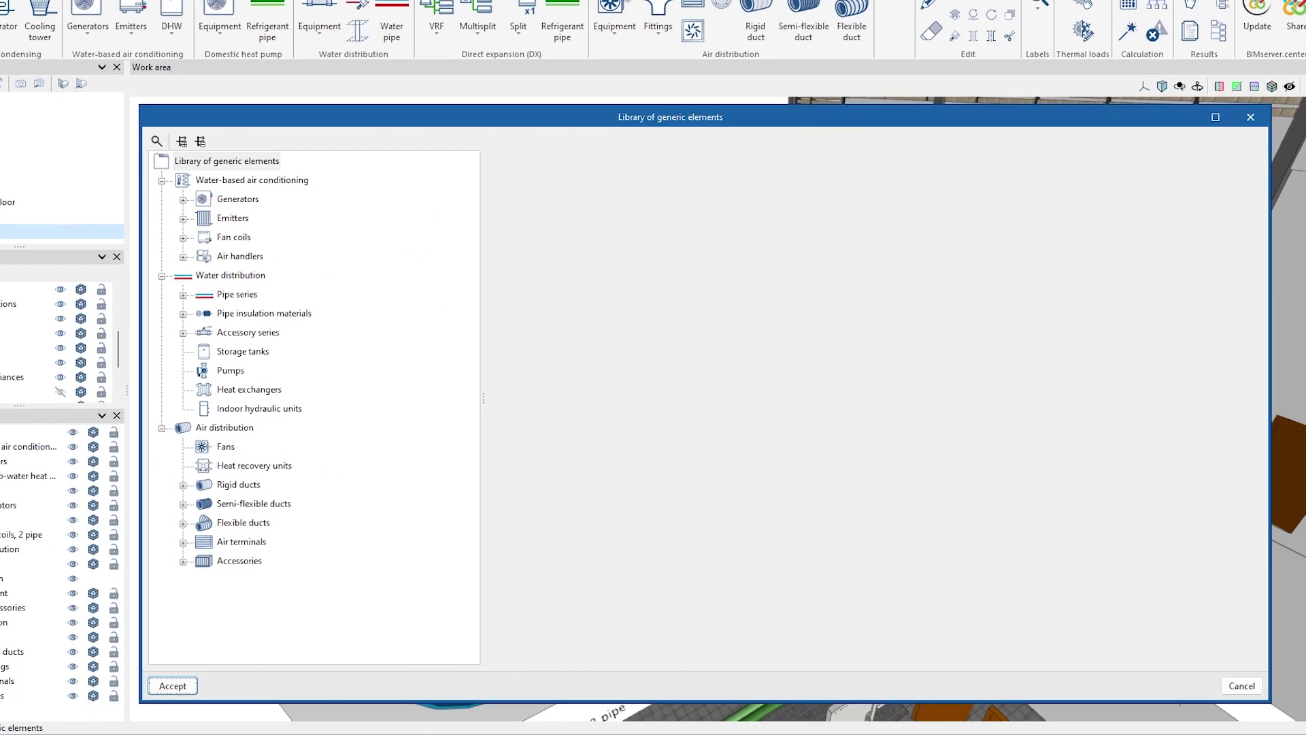
{"action": "double_click", "coordinate": [125, 136]}
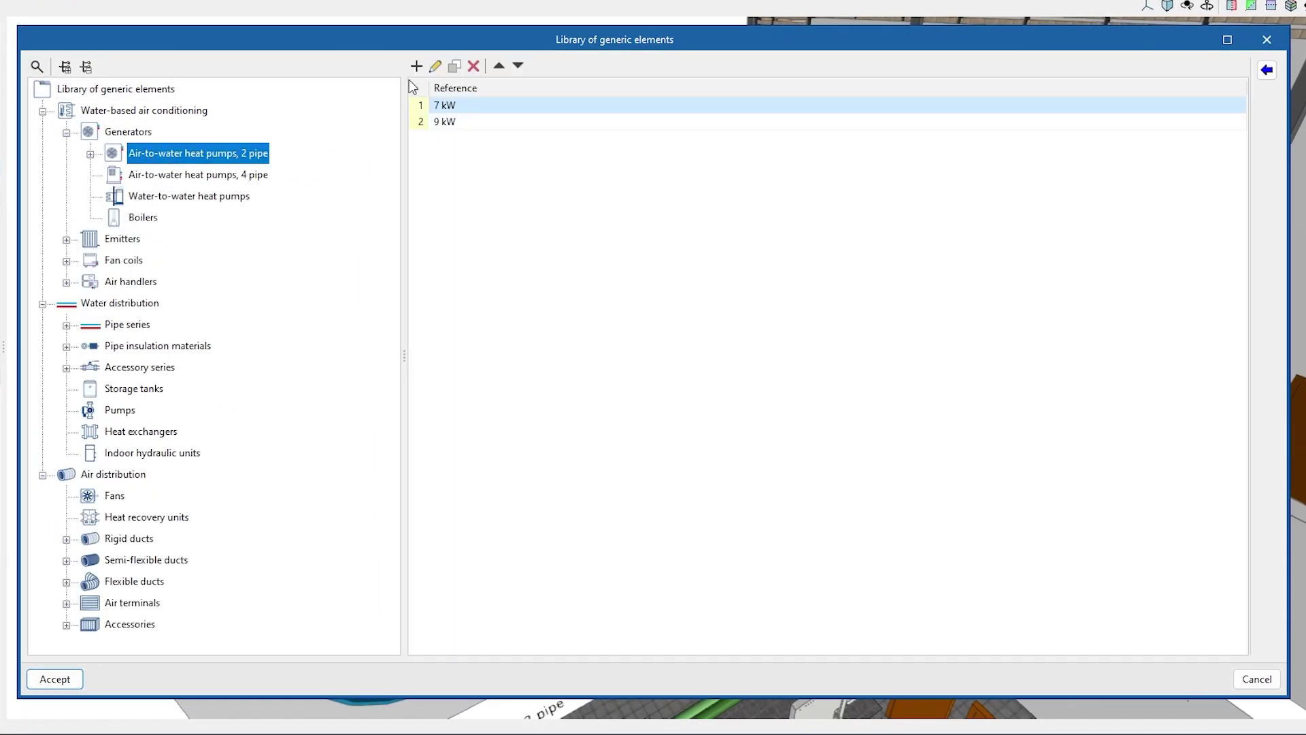
{"action": "left_click", "coordinate": [434, 68]}
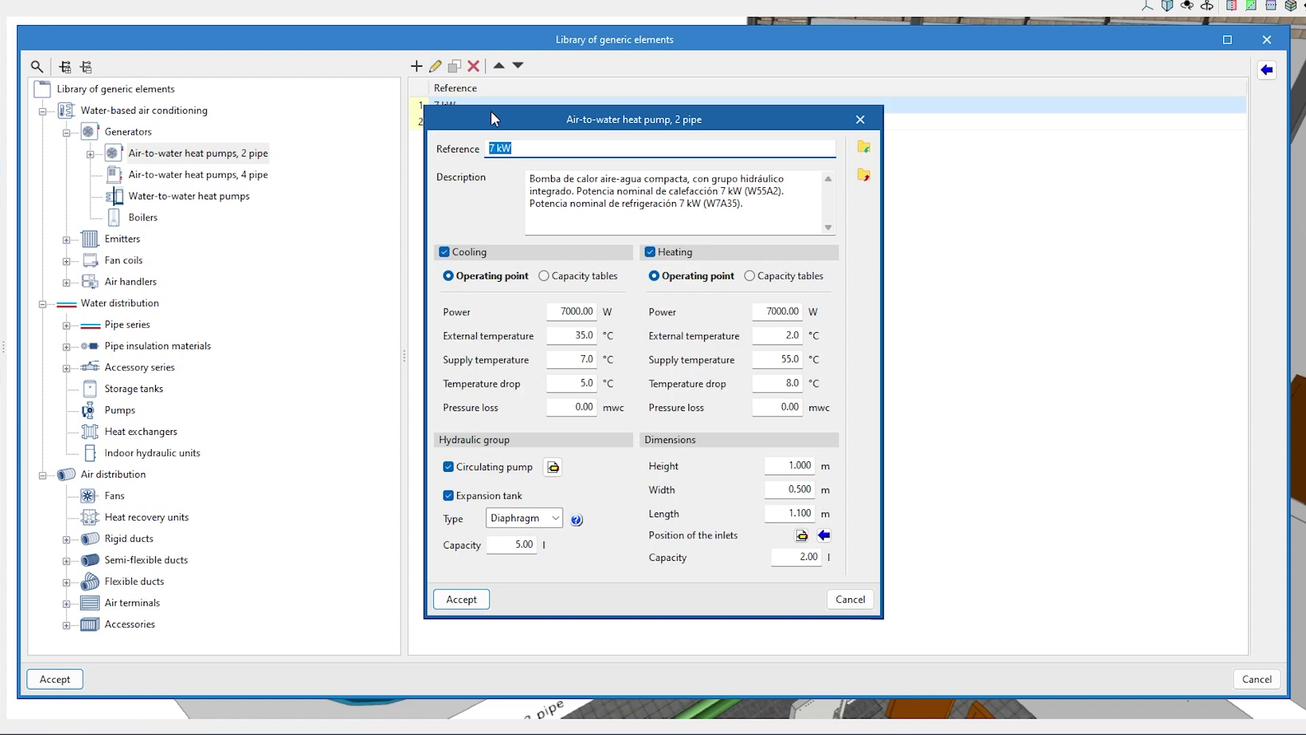
{"action": "left_click_drag", "start_coordinate": [492, 112], "coordinate": [563, 158]}
{"action": "left_click", "coordinate": [929, 164]}
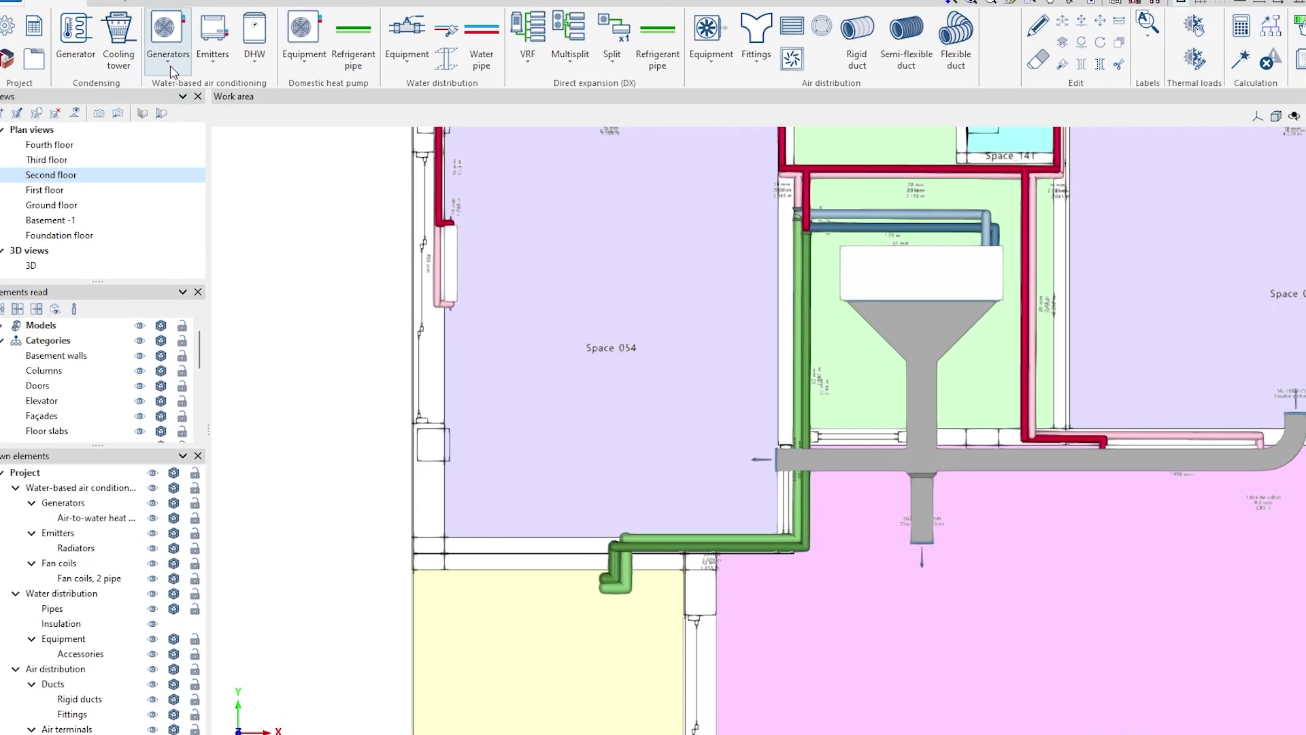
Place a 7 kW 2-pipe air-to-water heat pump in the room below Space 054.
{"action": "left_click", "coordinate": [179, 53]}
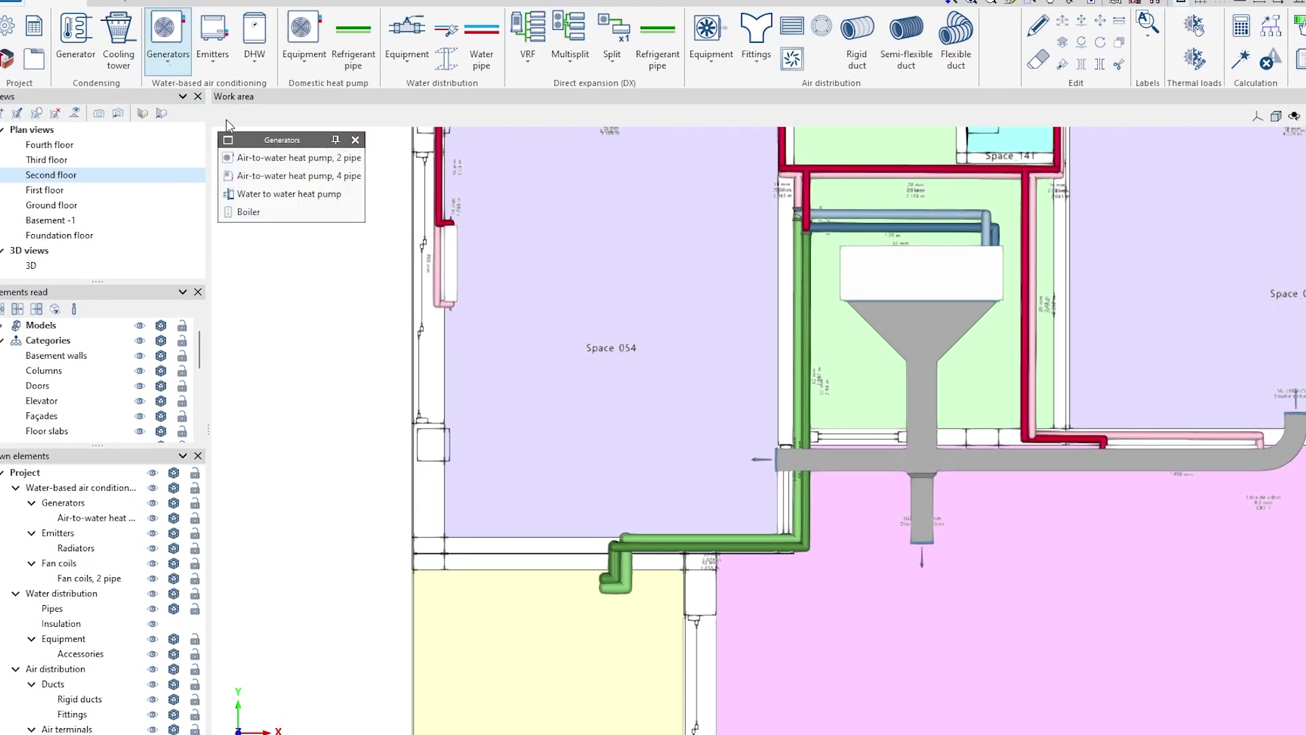
{"action": "left_click", "coordinate": [286, 163]}
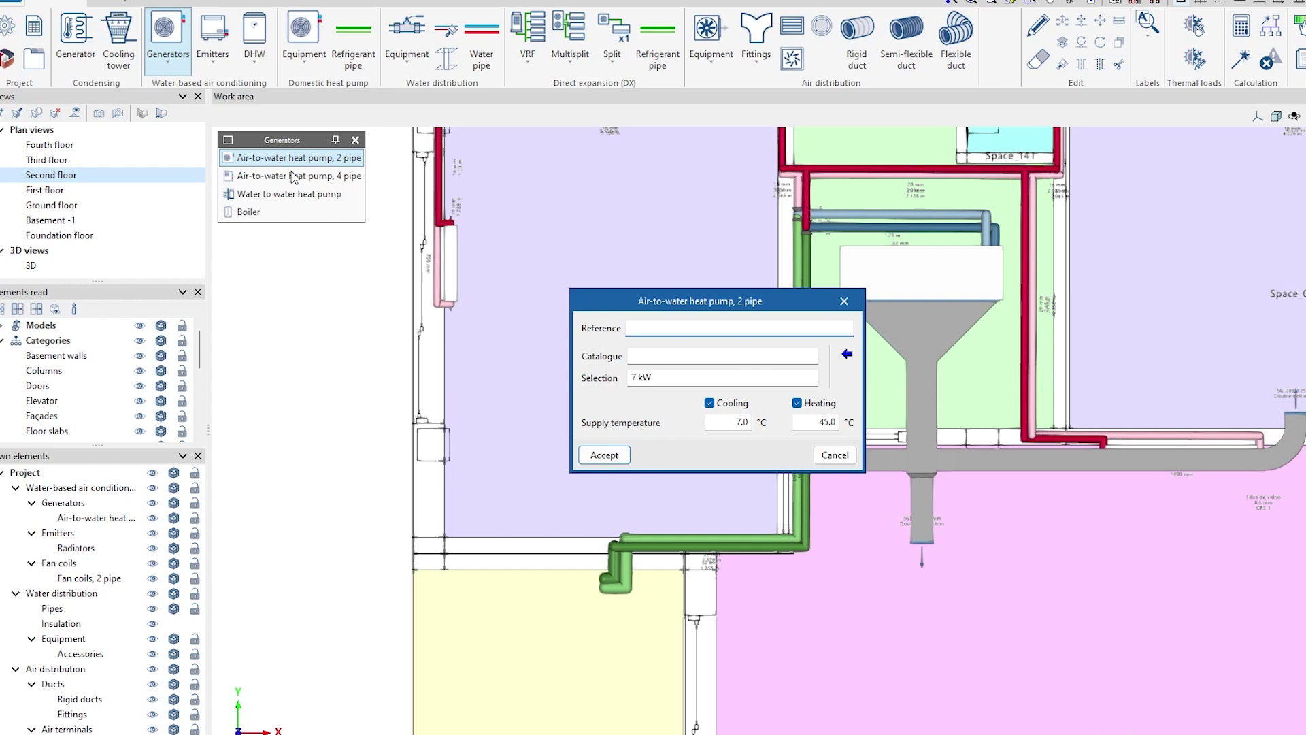
{"action": "left_click", "coordinate": [591, 455]}
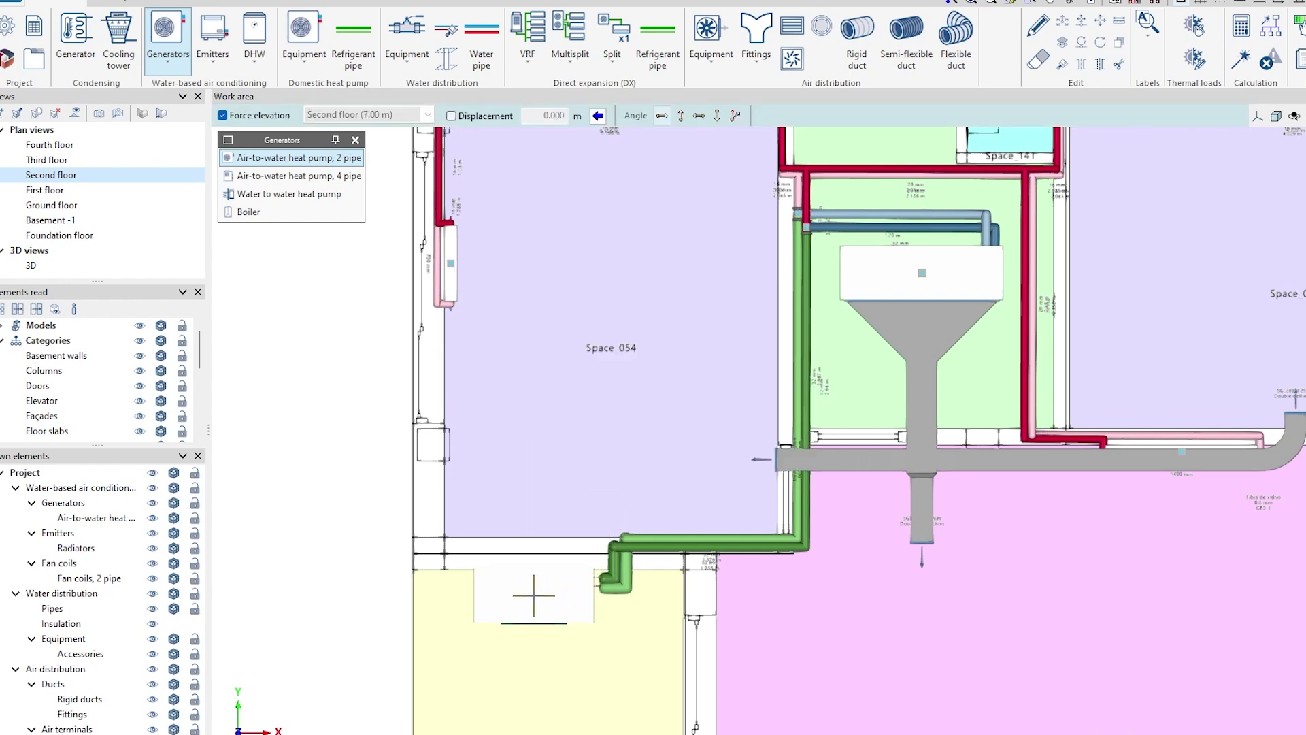
{"action": "left_click", "coordinate": [534, 598]}
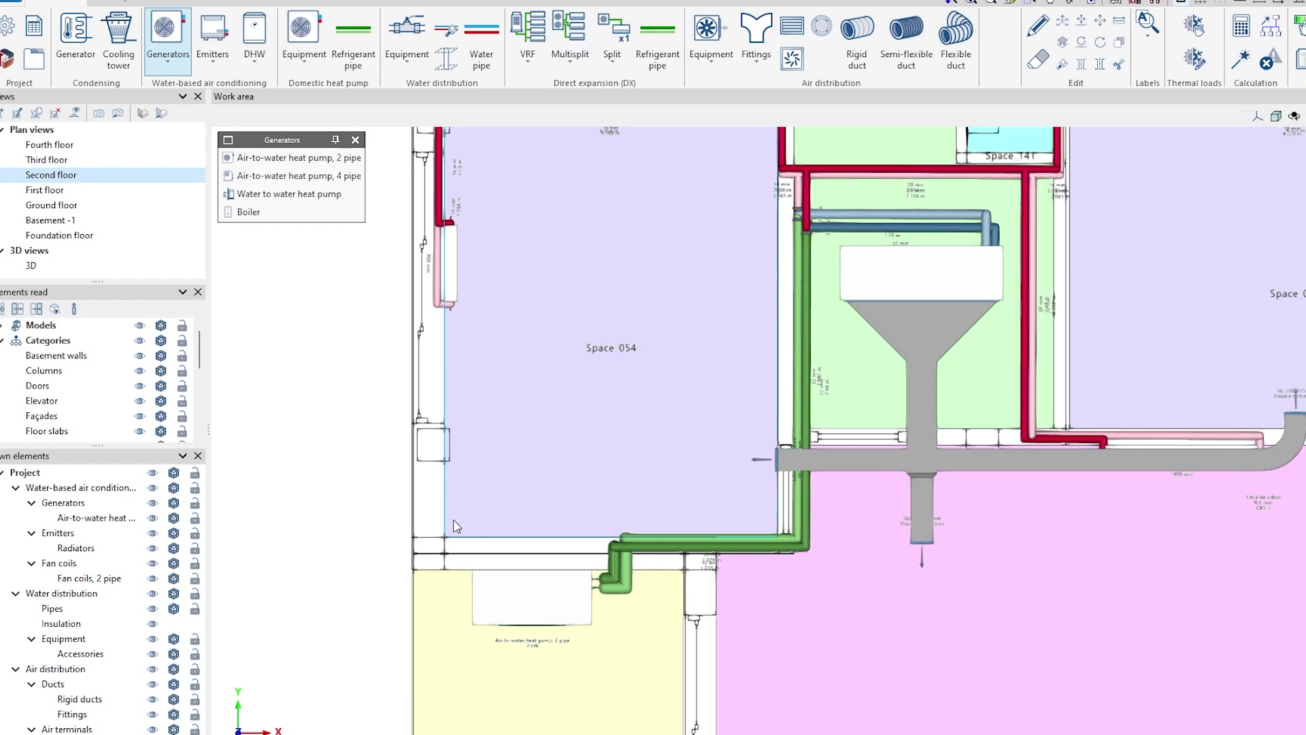
Define a 700 mm one-element radiator and zoom in on Space_074 to insert it.
{"action": "left_click", "coordinate": [225, 68]}
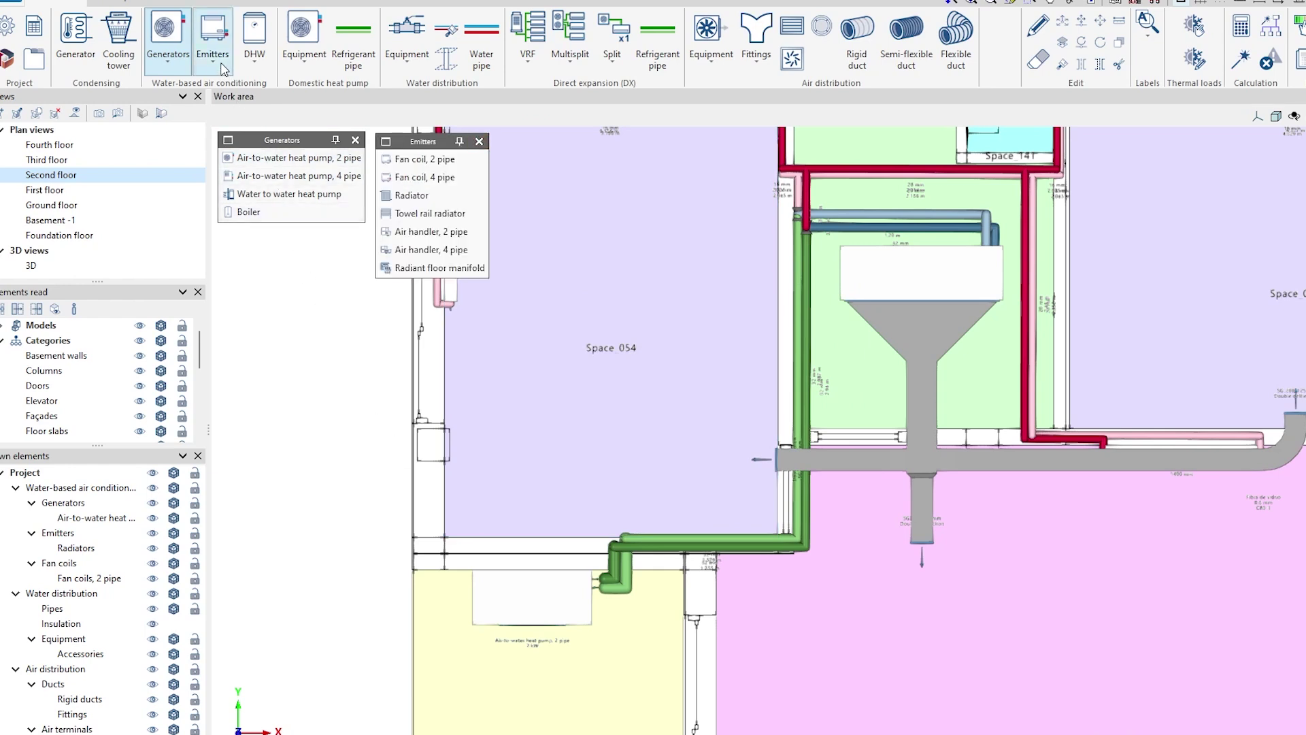
{"action": "left_click", "coordinate": [430, 198]}
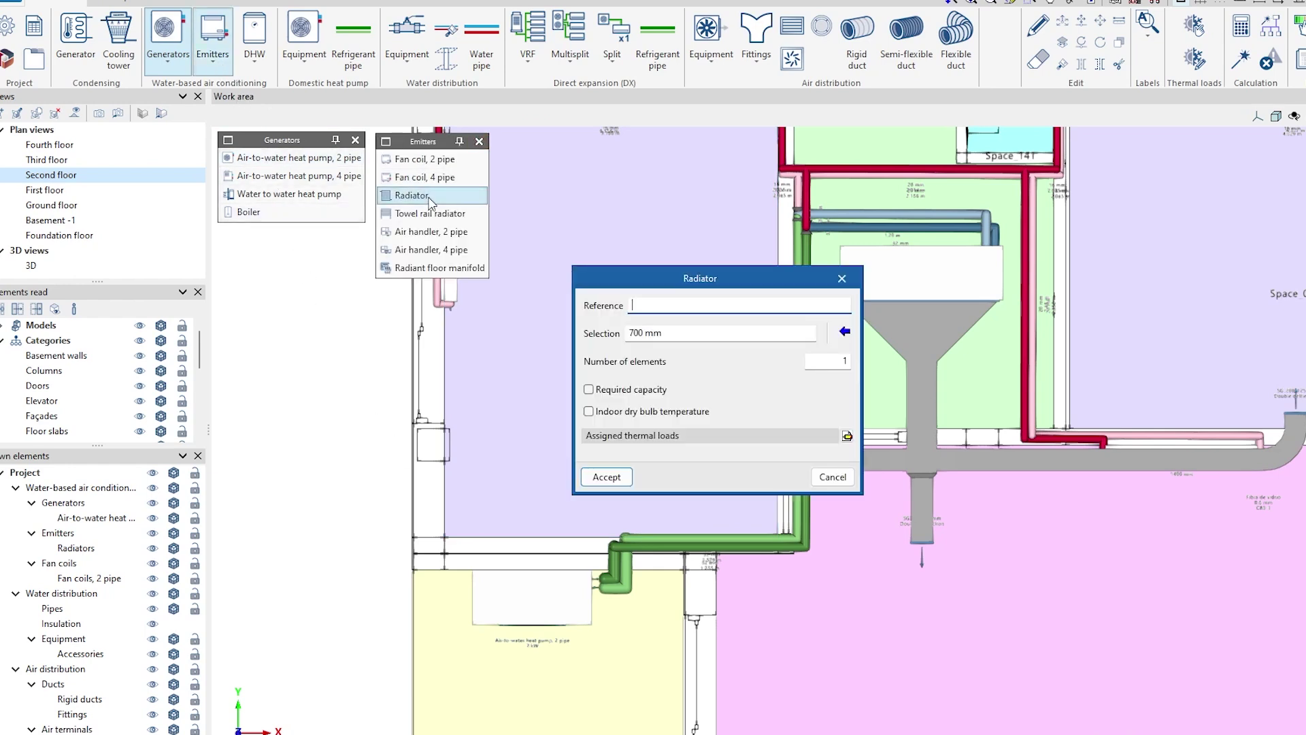
{"action": "left_click", "coordinate": [607, 477]}
{"action": "scroll", "coordinate": [925, 401], "scroll_direction": "down", "scroll_amount": 3}
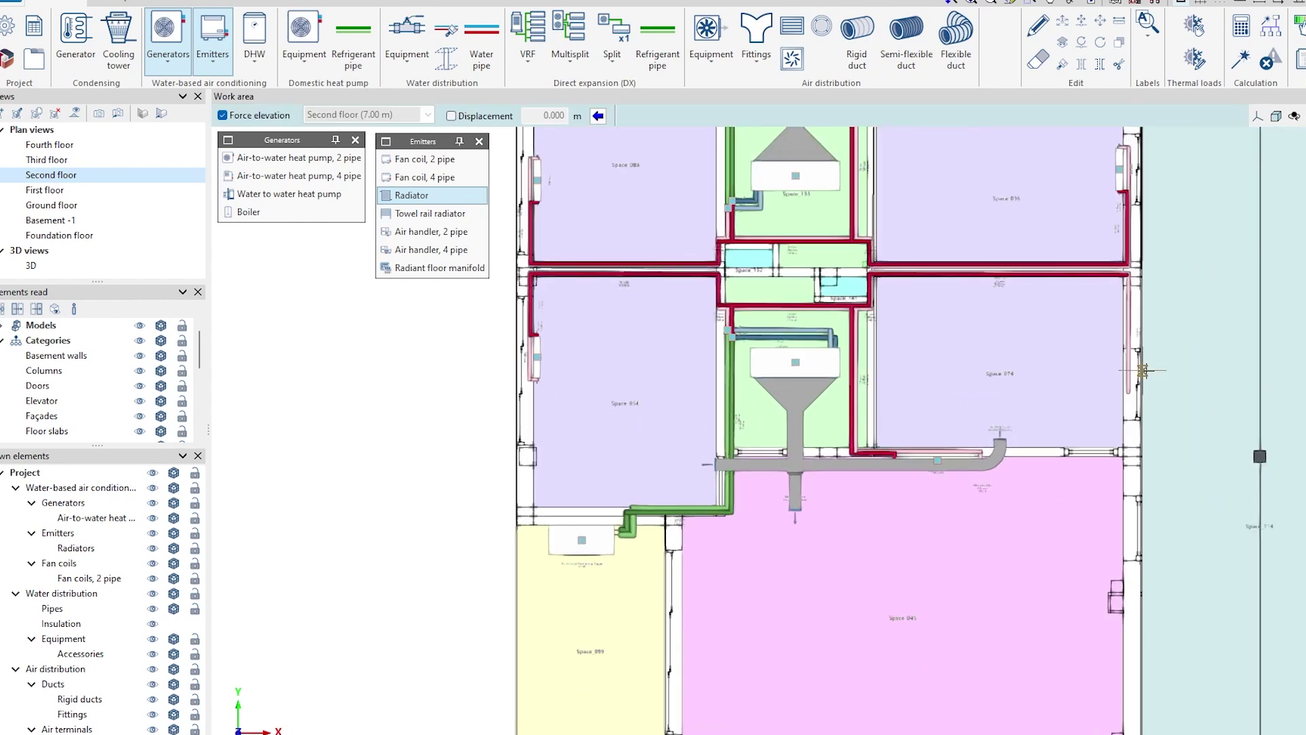
{"action": "scroll", "coordinate": [1143, 370], "scroll_direction": "up", "scroll_amount": 5}
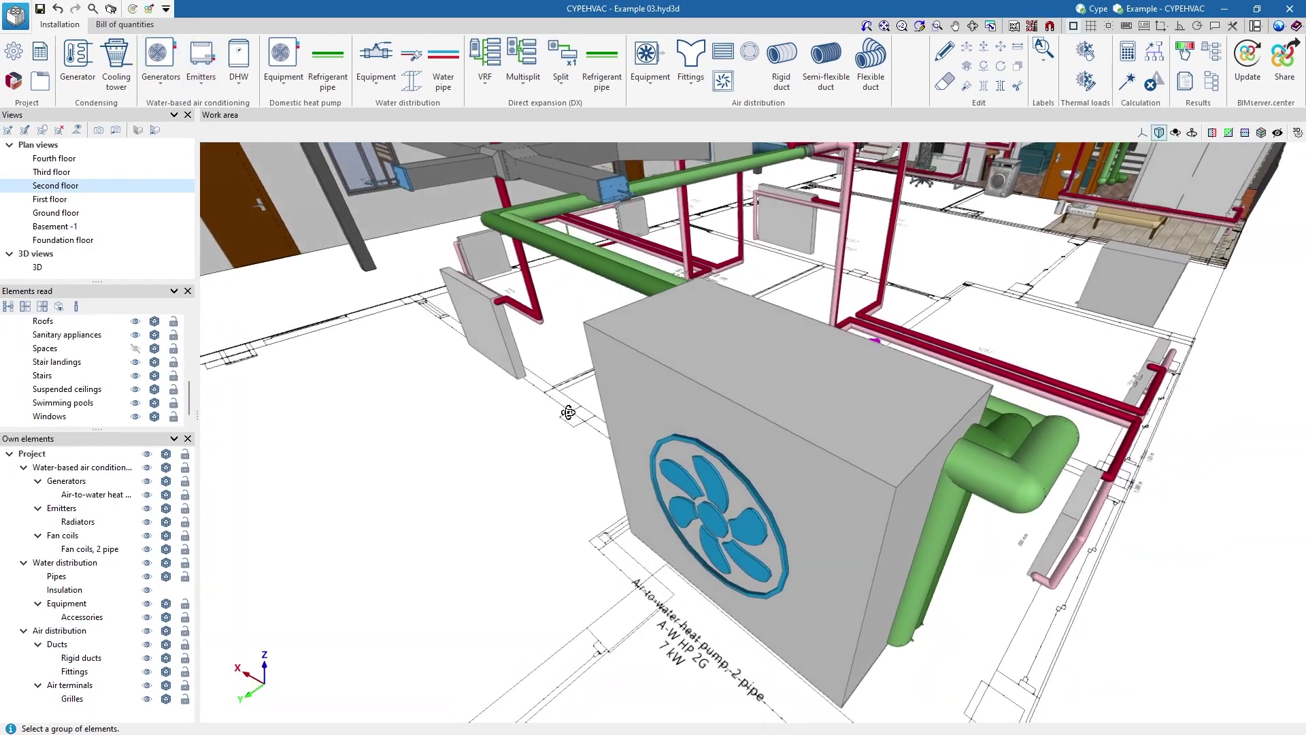
Inspect the heat pump pipes in 3D, then switch to the full 3D building view.
{"action": "mouse_move", "coordinate": [708, 404]}
{"action": "left_mouse_down"}
{"action": "mouse_move", "coordinate": [668, 404]}
{"action": "mouse_move", "coordinate": [700, 381]}
{"action": "mouse_move", "coordinate": [860, 336]}
{"action": "mouse_move", "coordinate": [921, 338]}
{"action": "mouse_move", "coordinate": [1000, 365]}
{"action": "mouse_move", "coordinate": [1052, 442]}
{"action": "mouse_move", "coordinate": [676, 451]}
{"action": "left_mouse_up"}
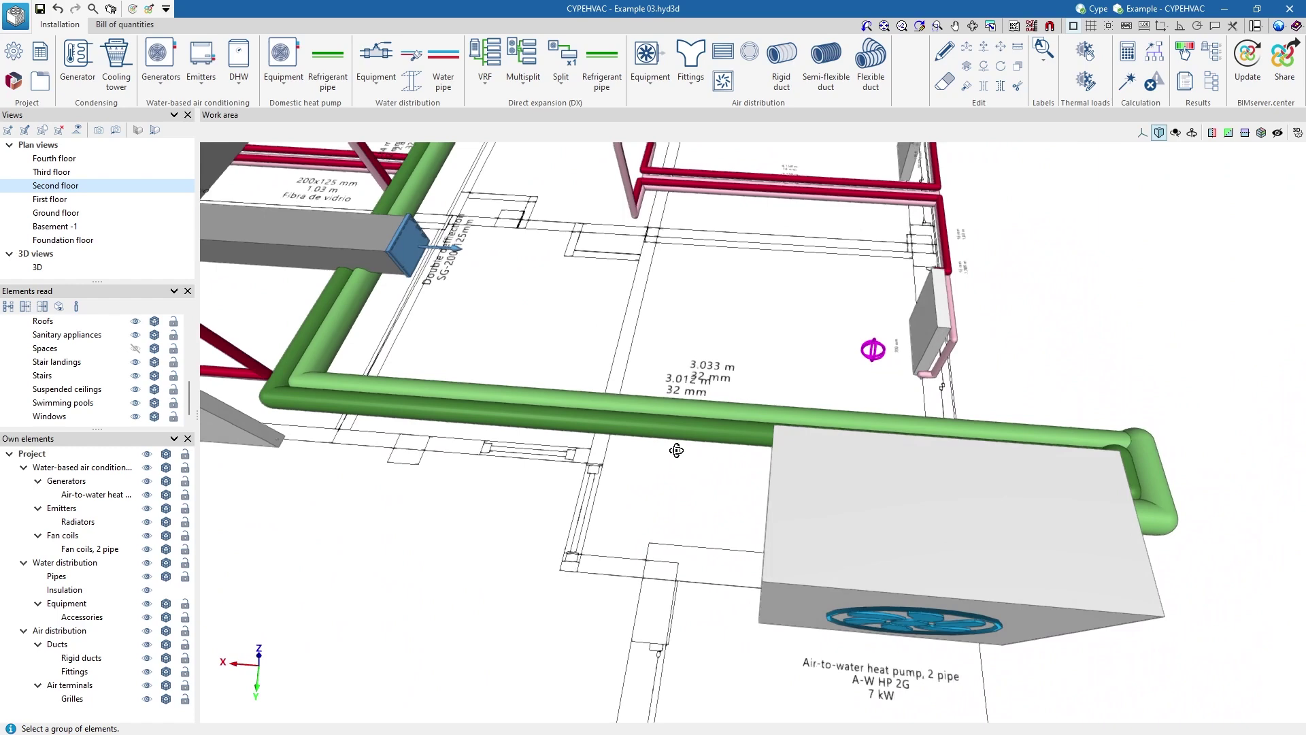
{"action": "left_click", "coordinate": [38, 266]}
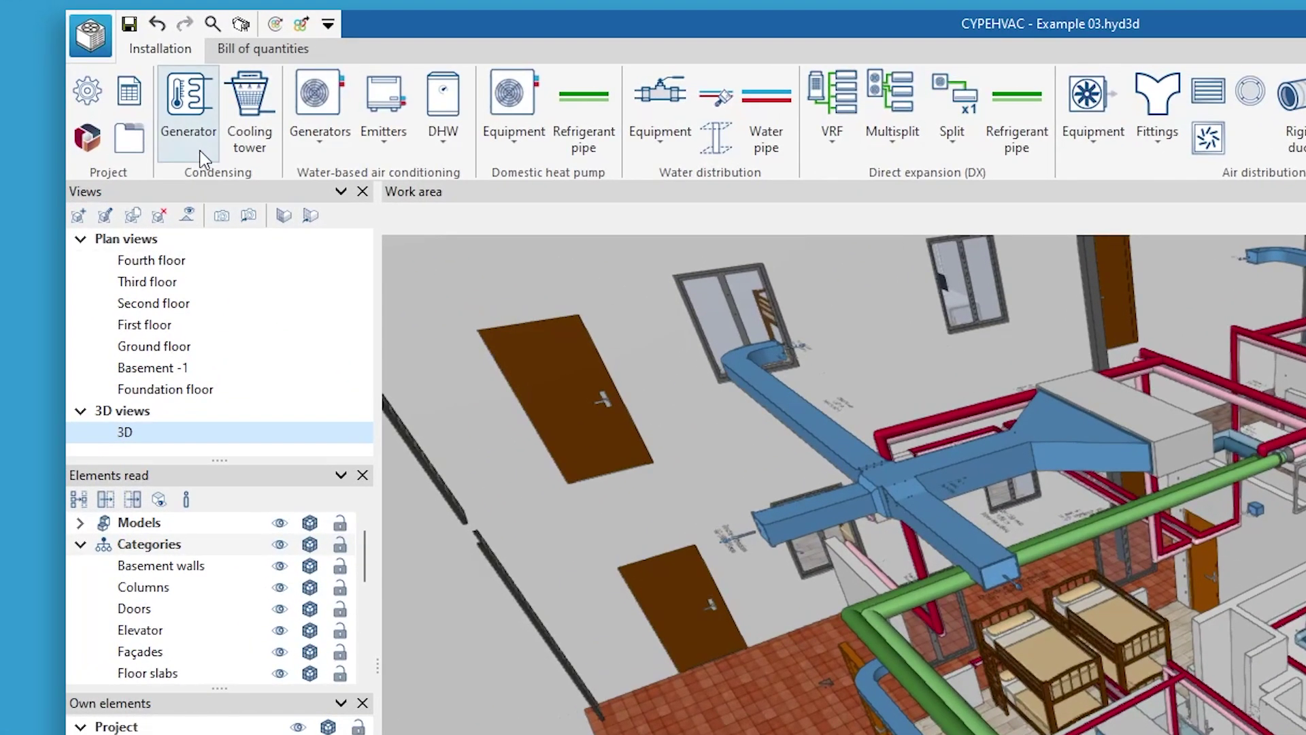
{"action": "left_click", "coordinate": [199, 155]}
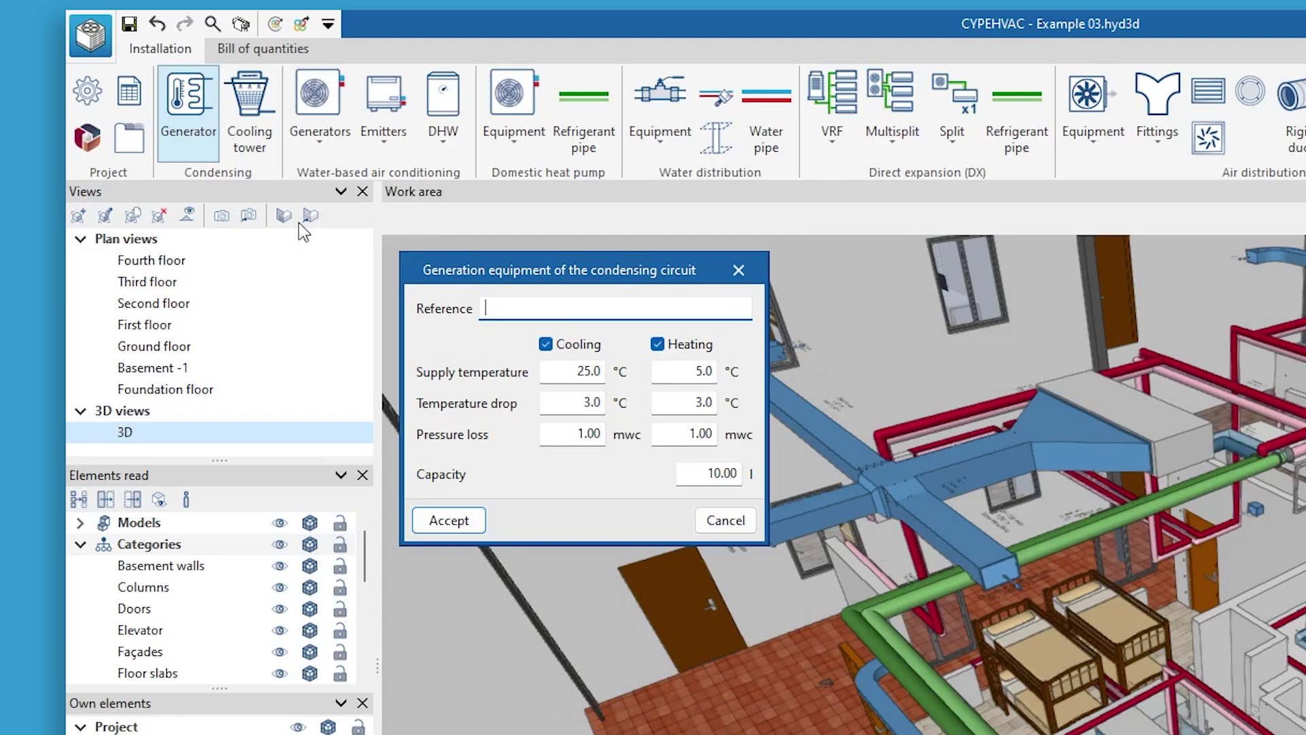
{"action": "left_click", "coordinate": [737, 270]}
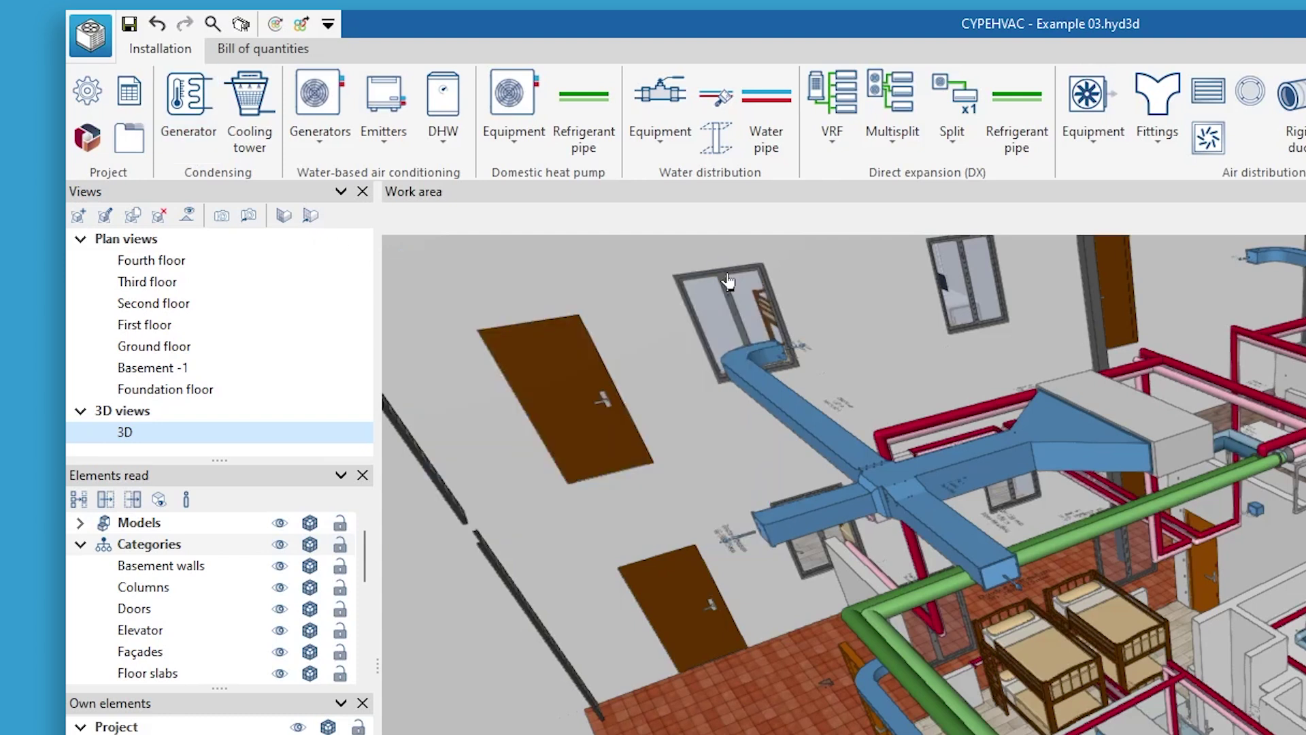
{"action": "left_click", "coordinate": [458, 155]}
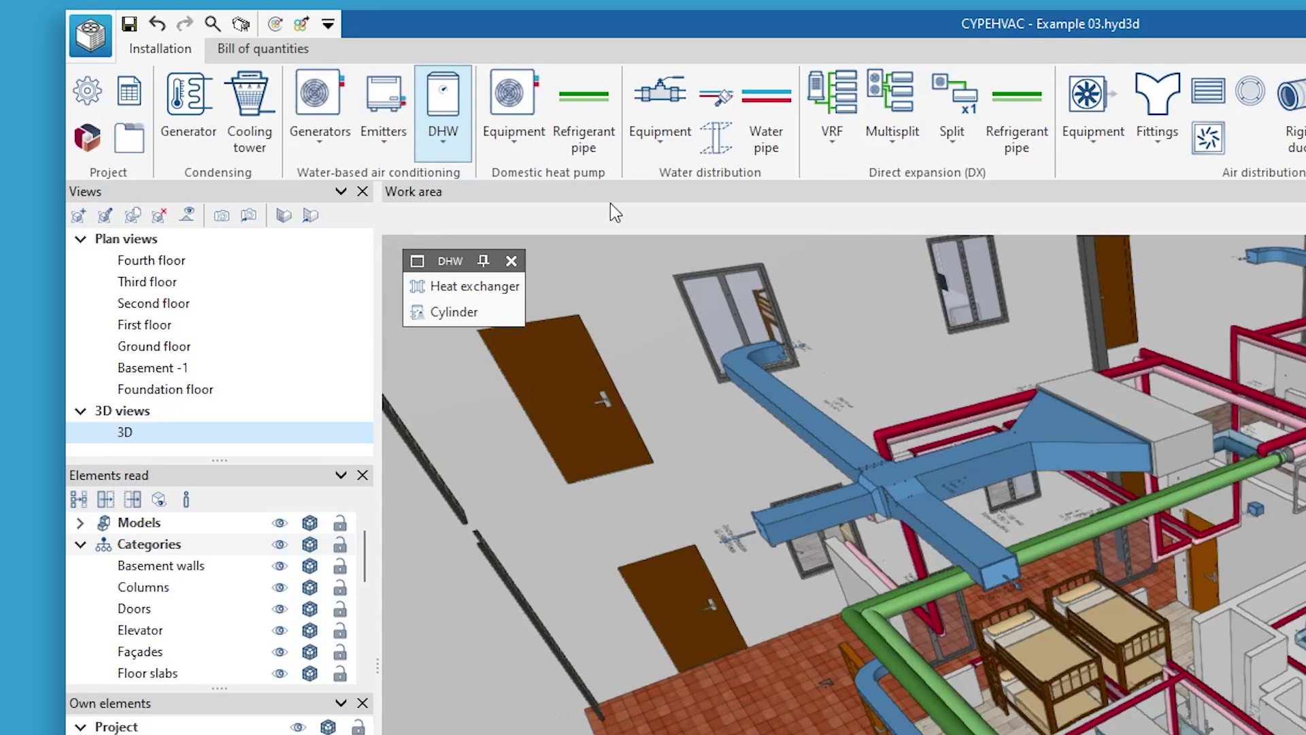
{"action": "left_click", "coordinate": [668, 157]}
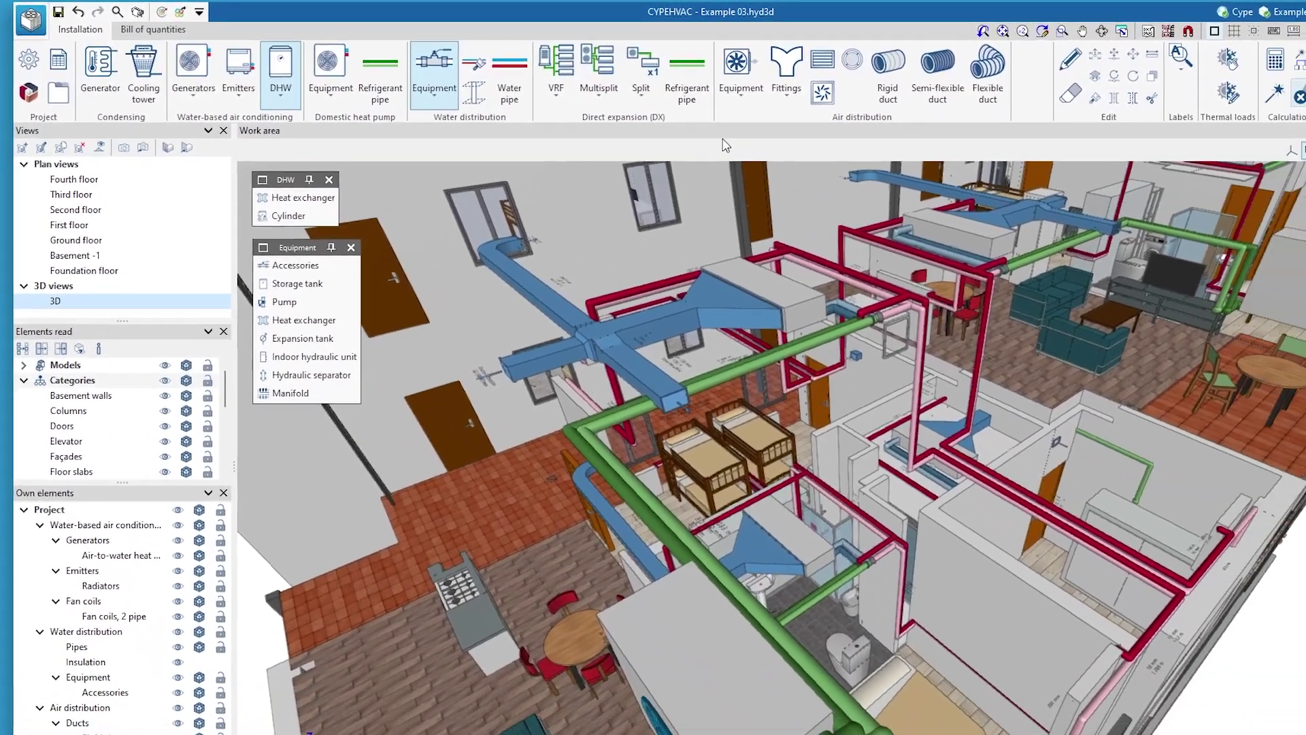
{"action": "left_click", "coordinate": [745, 95]}
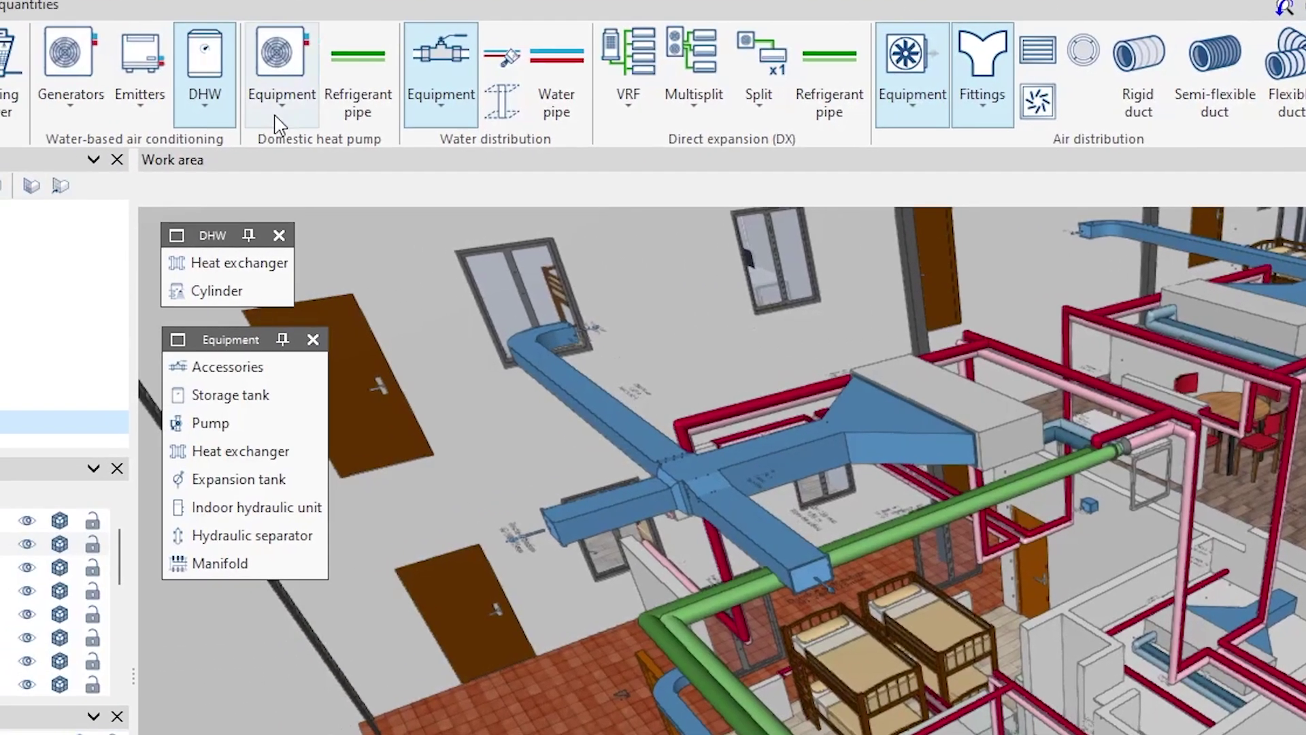
{"action": "left_click", "coordinate": [290, 119]}
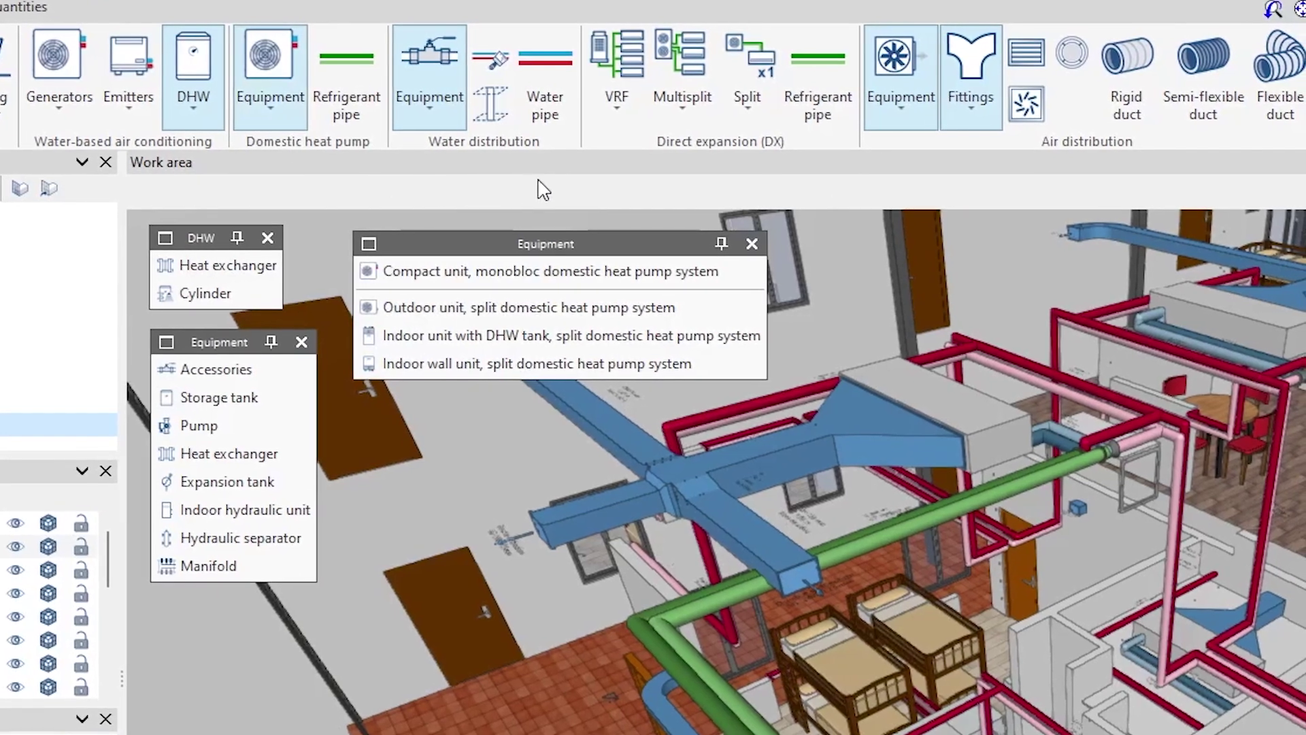
{"action": "left_click", "coordinate": [626, 126]}
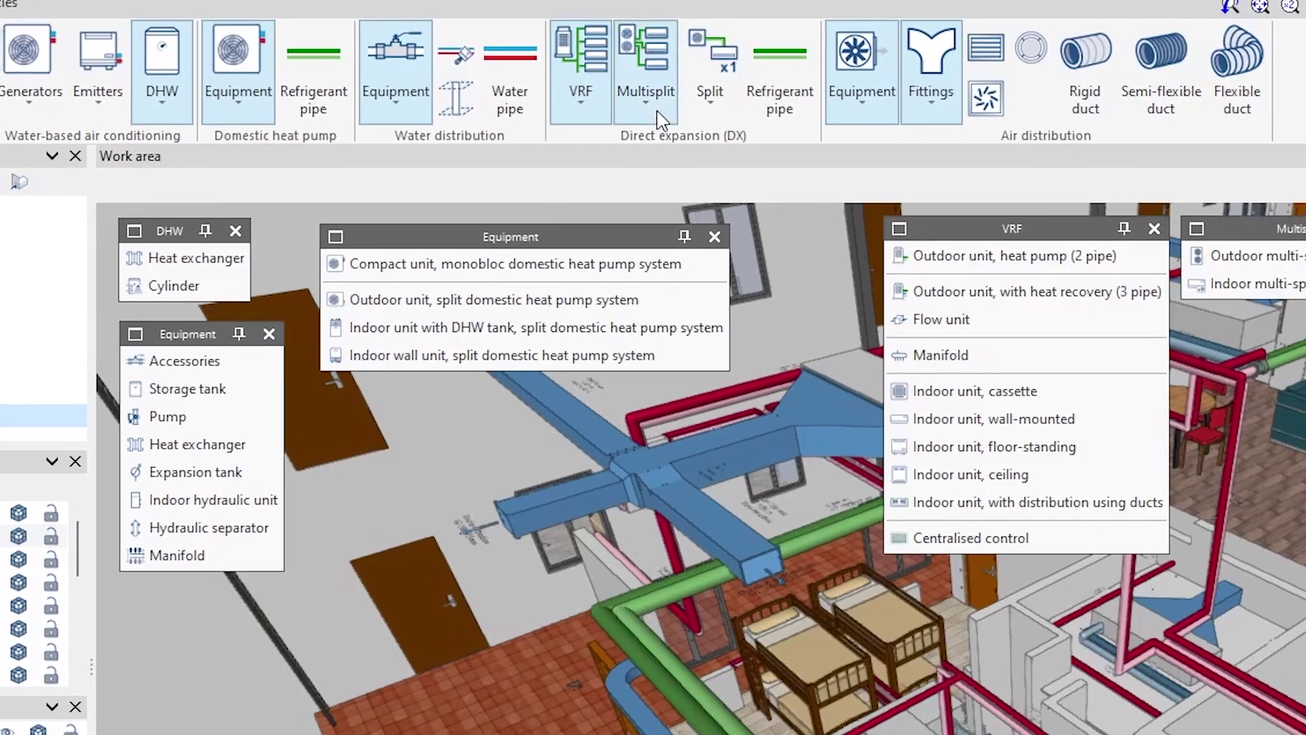
{"action": "left_click", "coordinate": [670, 102]}
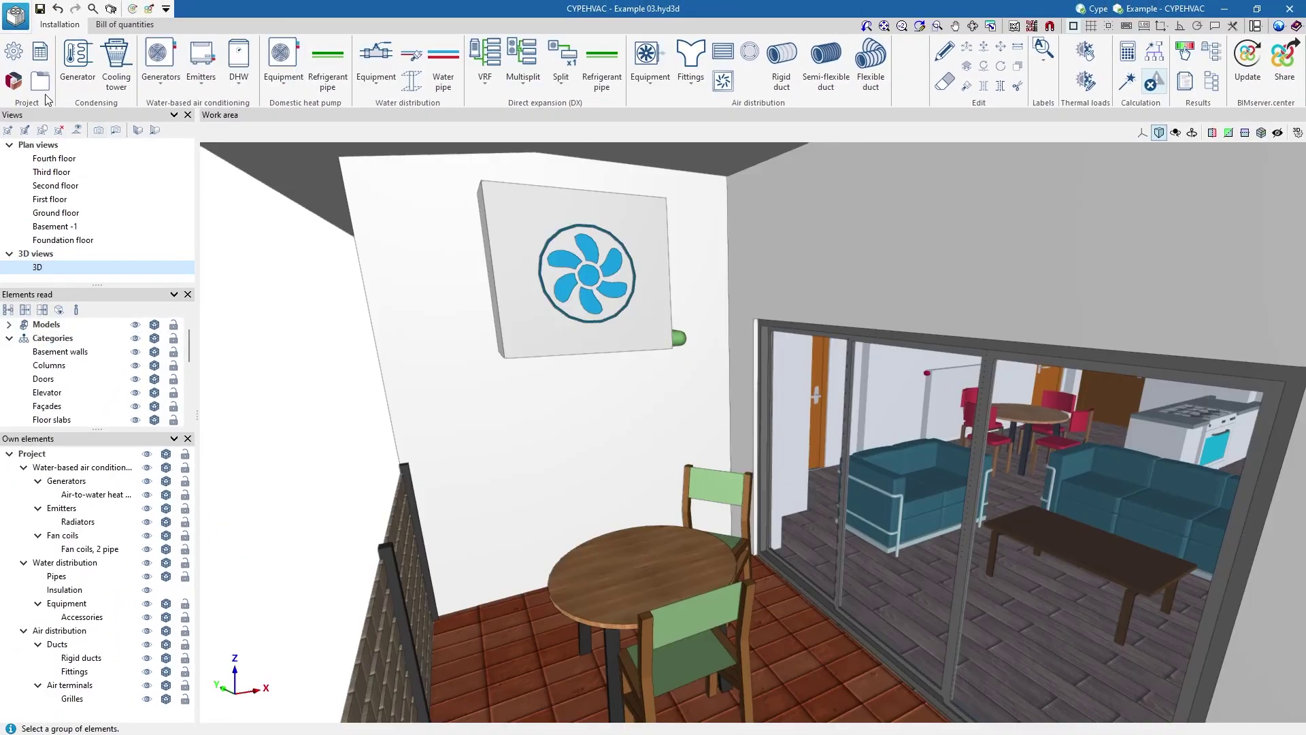
{"action": "left_click", "coordinate": [15, 55]}
{"action": "left_click", "coordinate": [369, 202]}
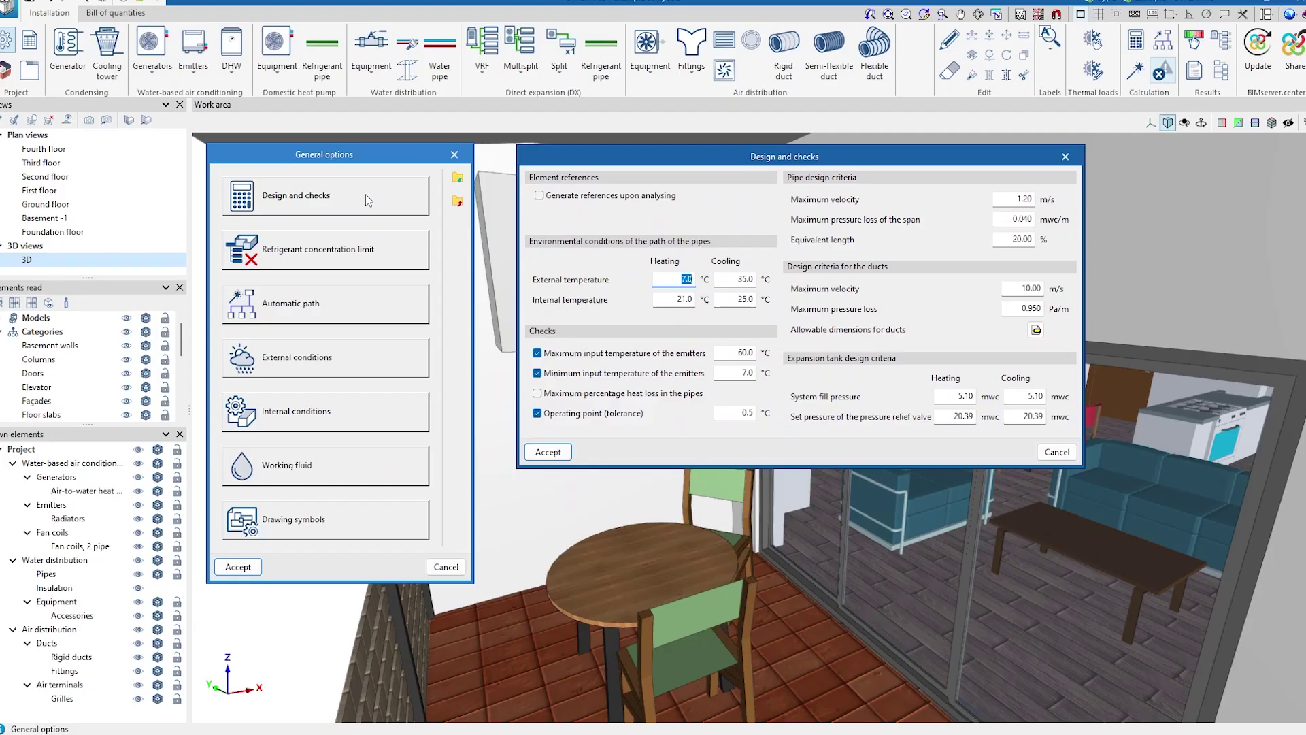
{"action": "left_click", "coordinate": [561, 447]}
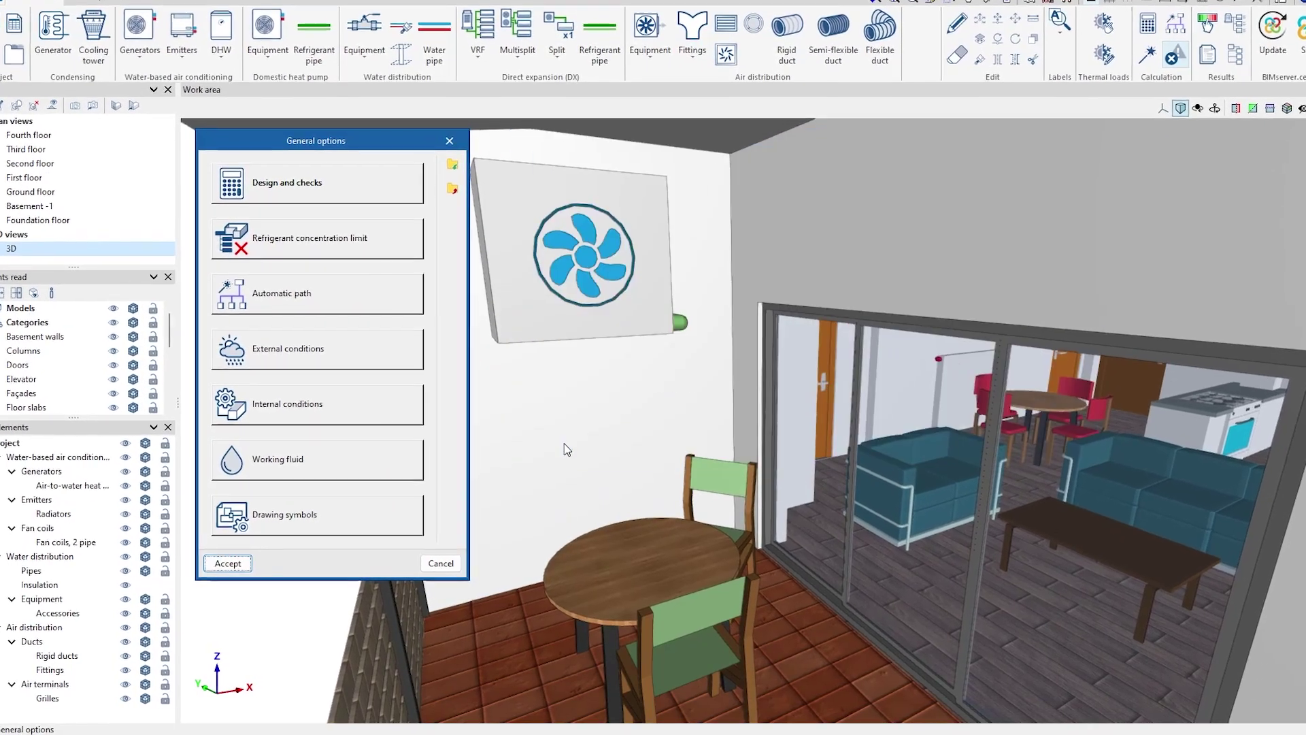
{"action": "left_click", "coordinate": [394, 348]}
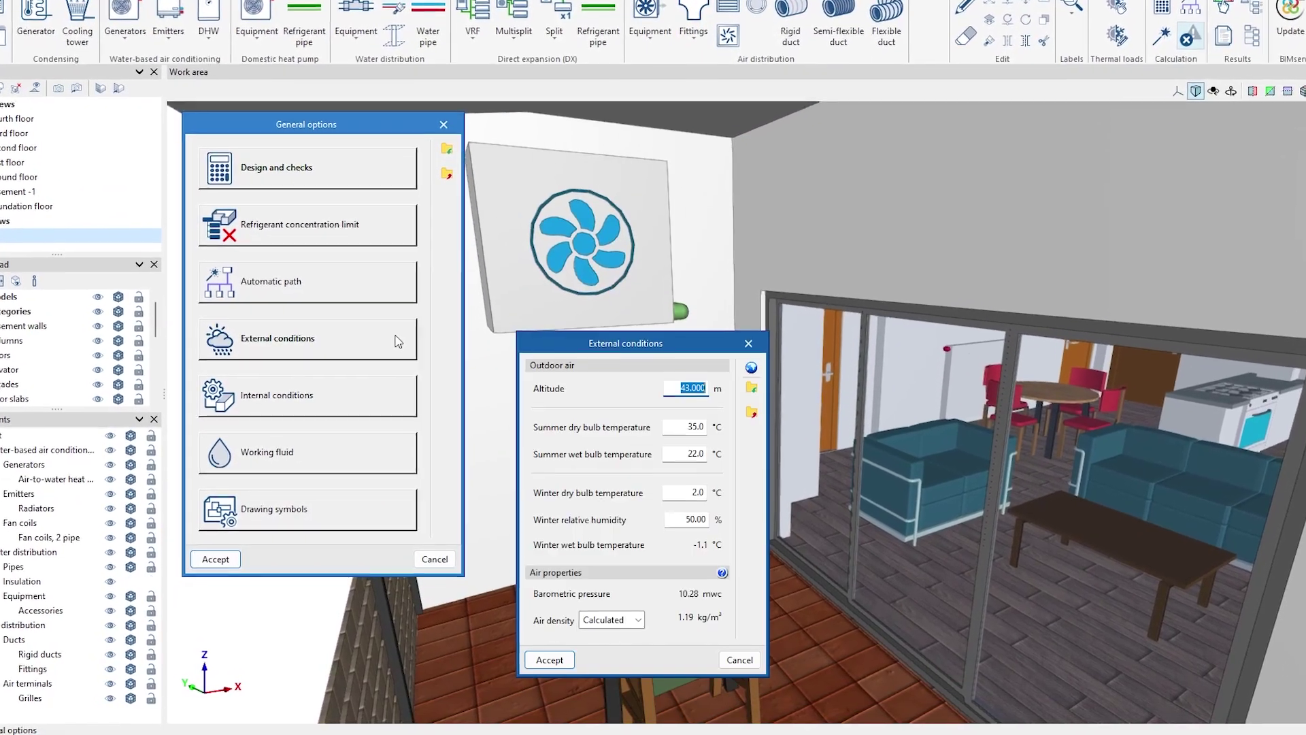
{"action": "left_click", "coordinate": [548, 658]}
{"action": "left_click", "coordinate": [383, 401]}
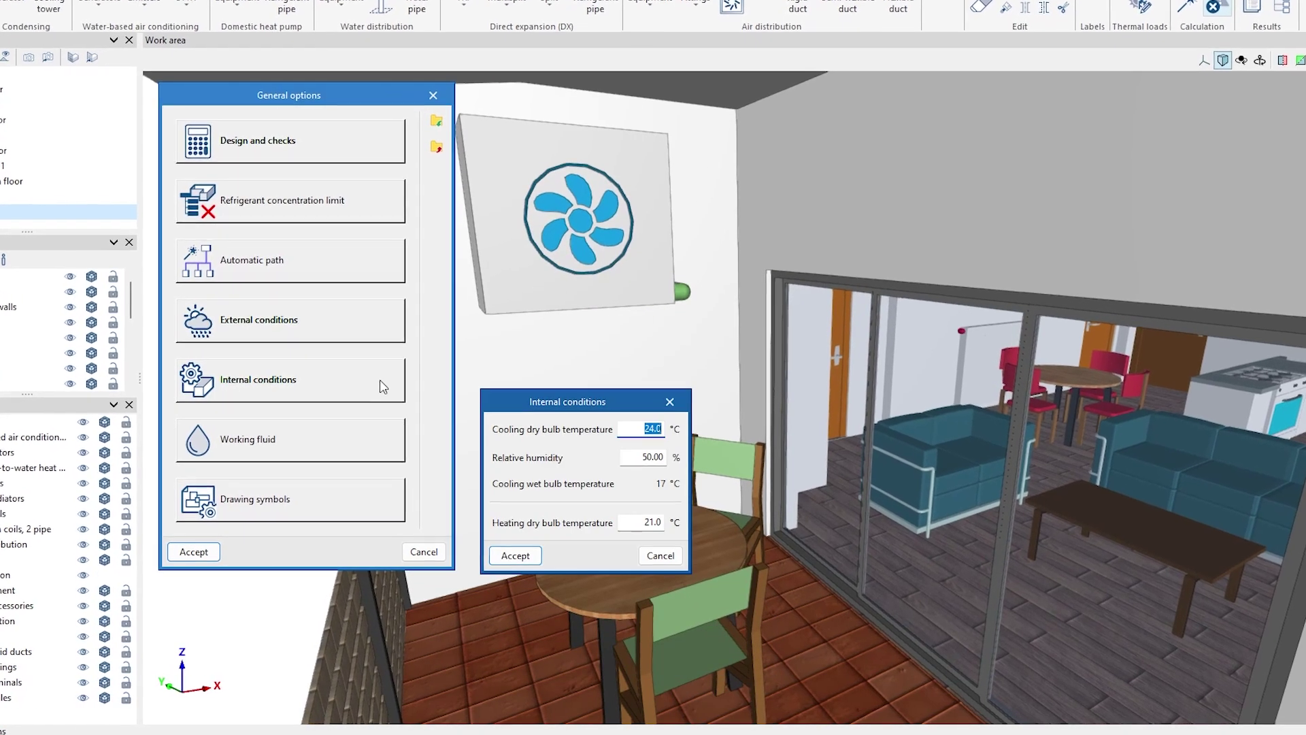
{"action": "left_click", "coordinate": [518, 555]}
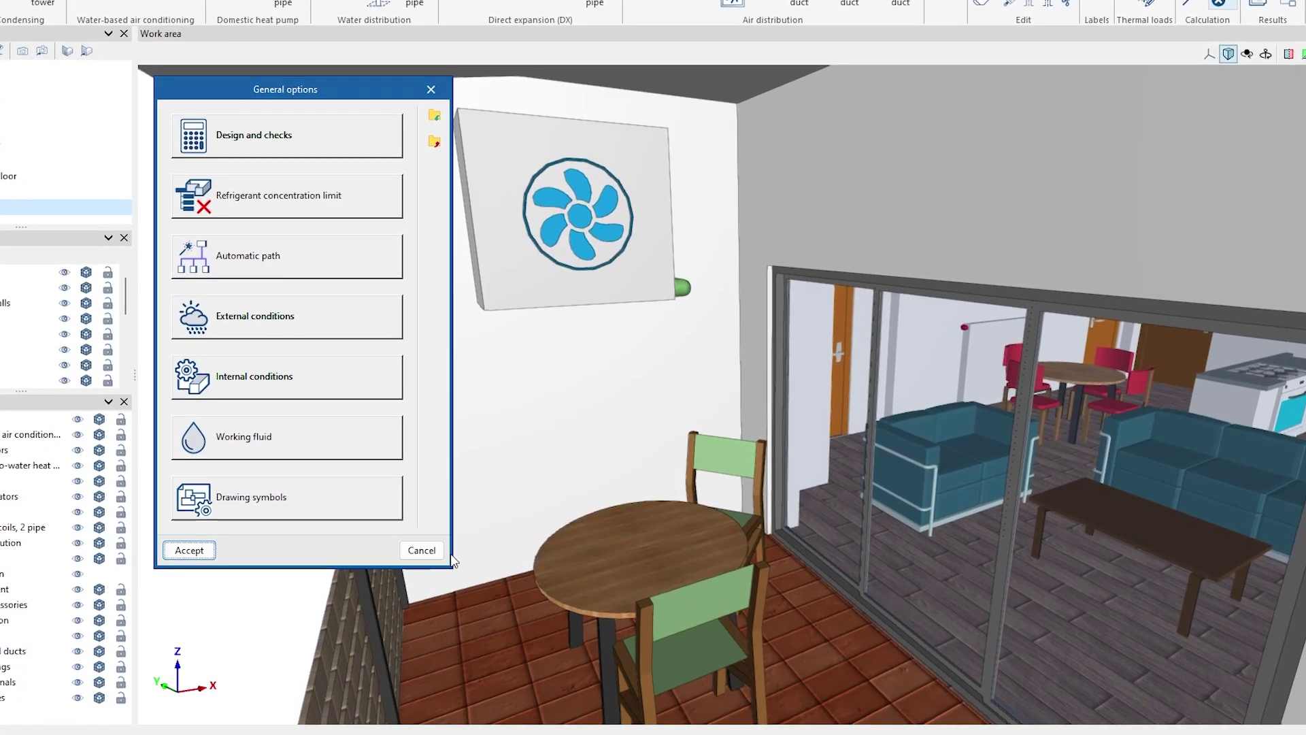
{"action": "left_click", "coordinate": [201, 550]}
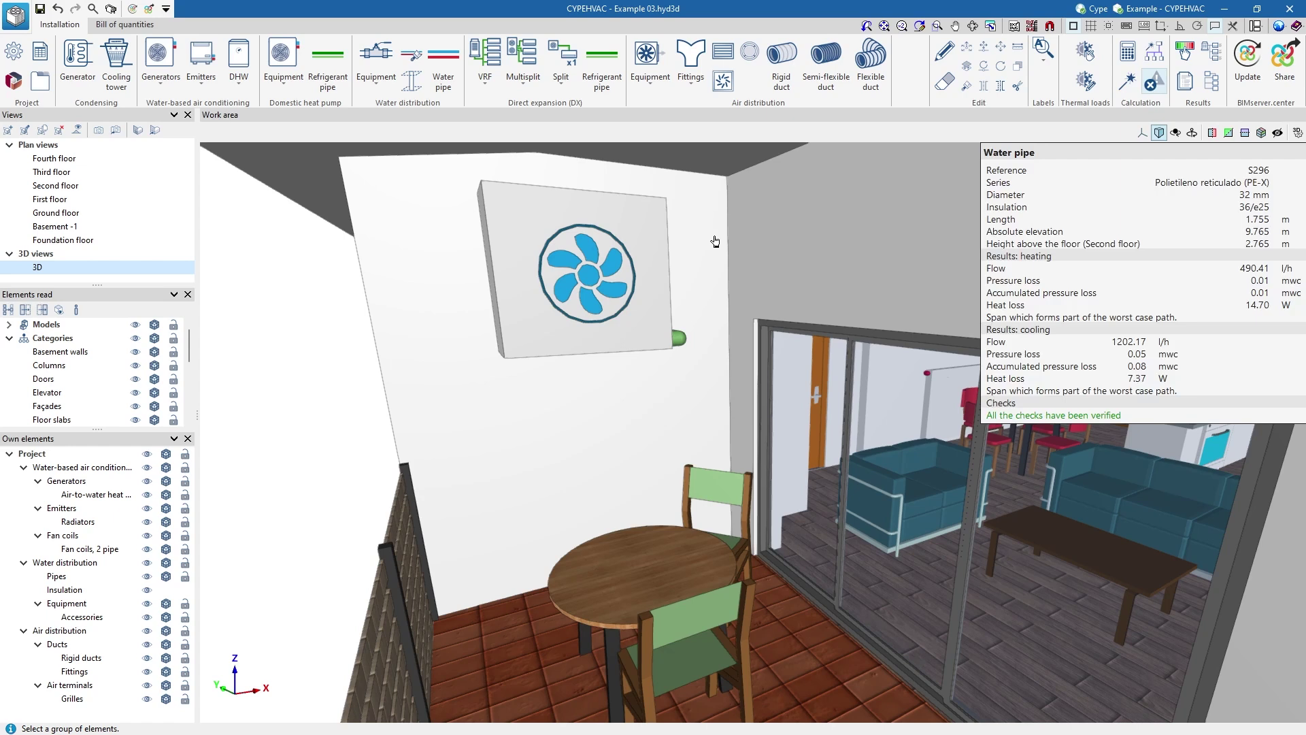
Review the 7 kW heat pump's design results and checks in its properties dialog, then close it.
{"action": "mouse_move", "coordinate": [645, 252]}
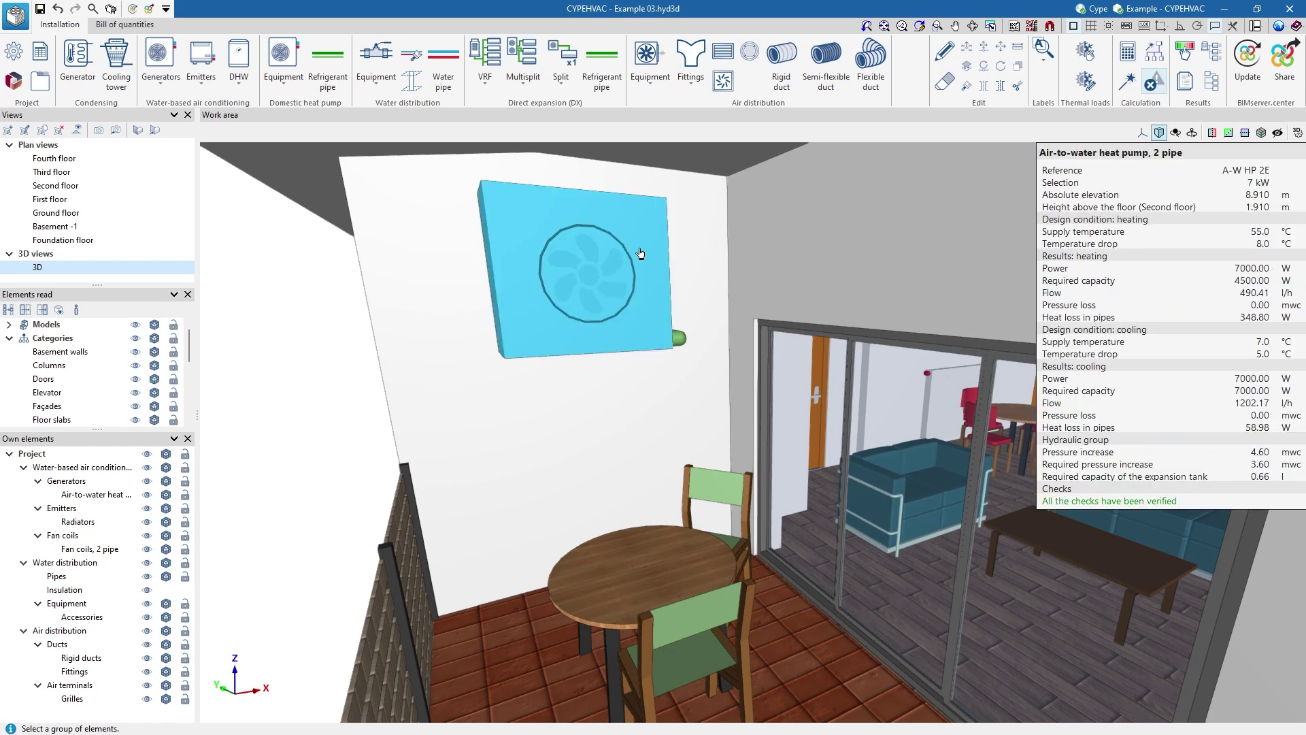
{"action": "left_click", "coordinate": [640, 253]}
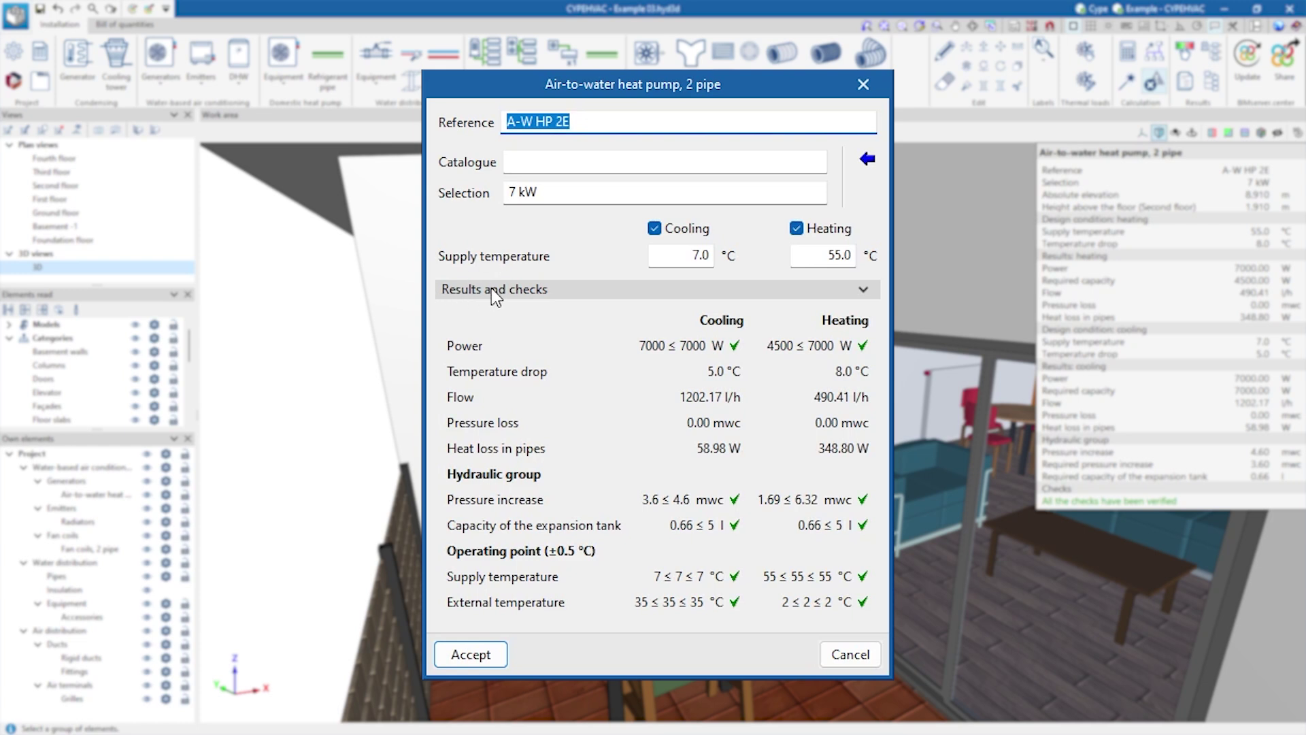
{"action": "key", "text": "Return"}
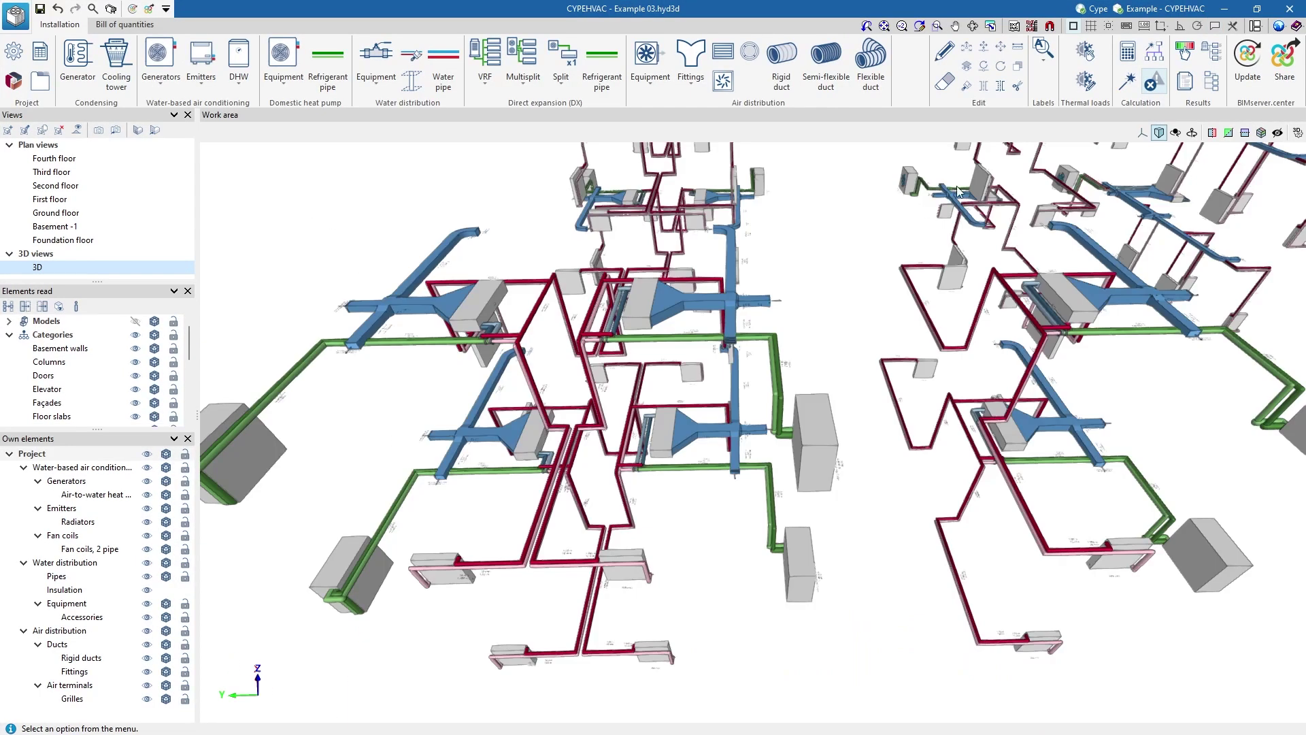
Colour the pipes by velocity on a 0.16–0.8 m/s scale and show the VRF schematic.
{"action": "left_click", "coordinate": [1184, 54]}
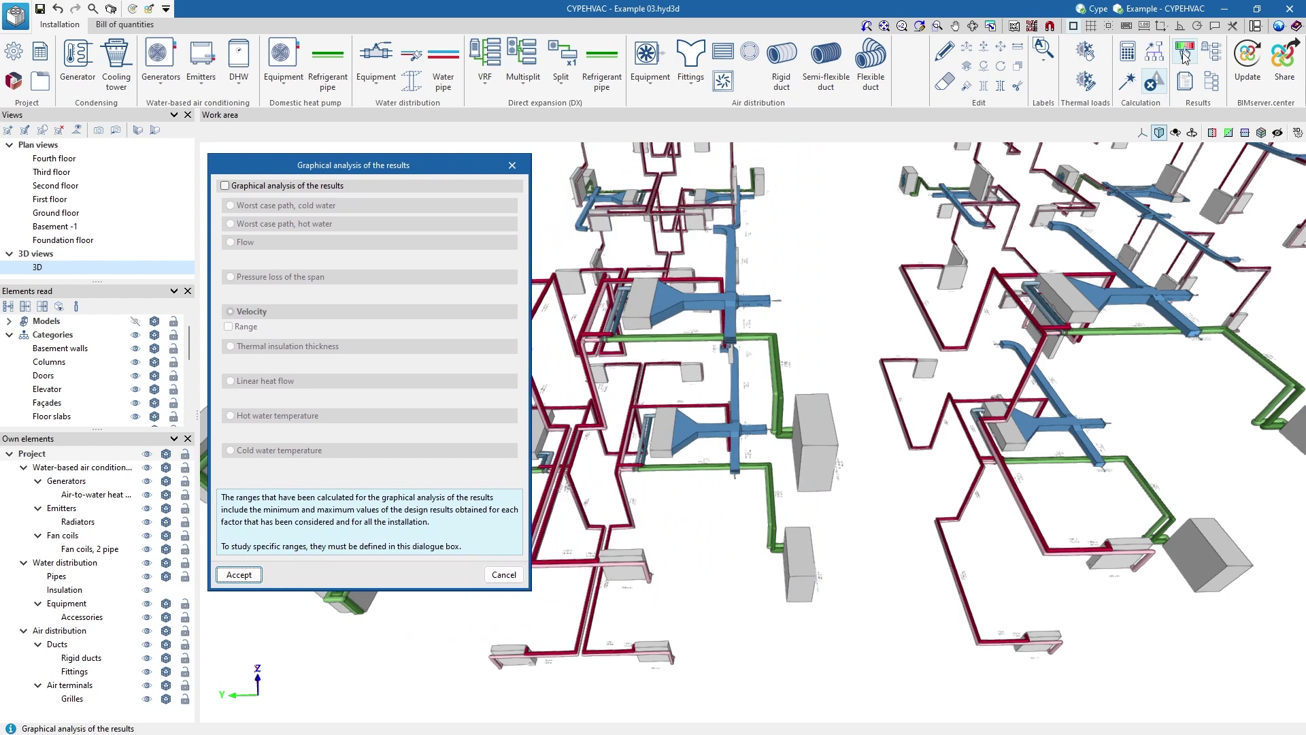
{"action": "left_click", "coordinate": [225, 187]}
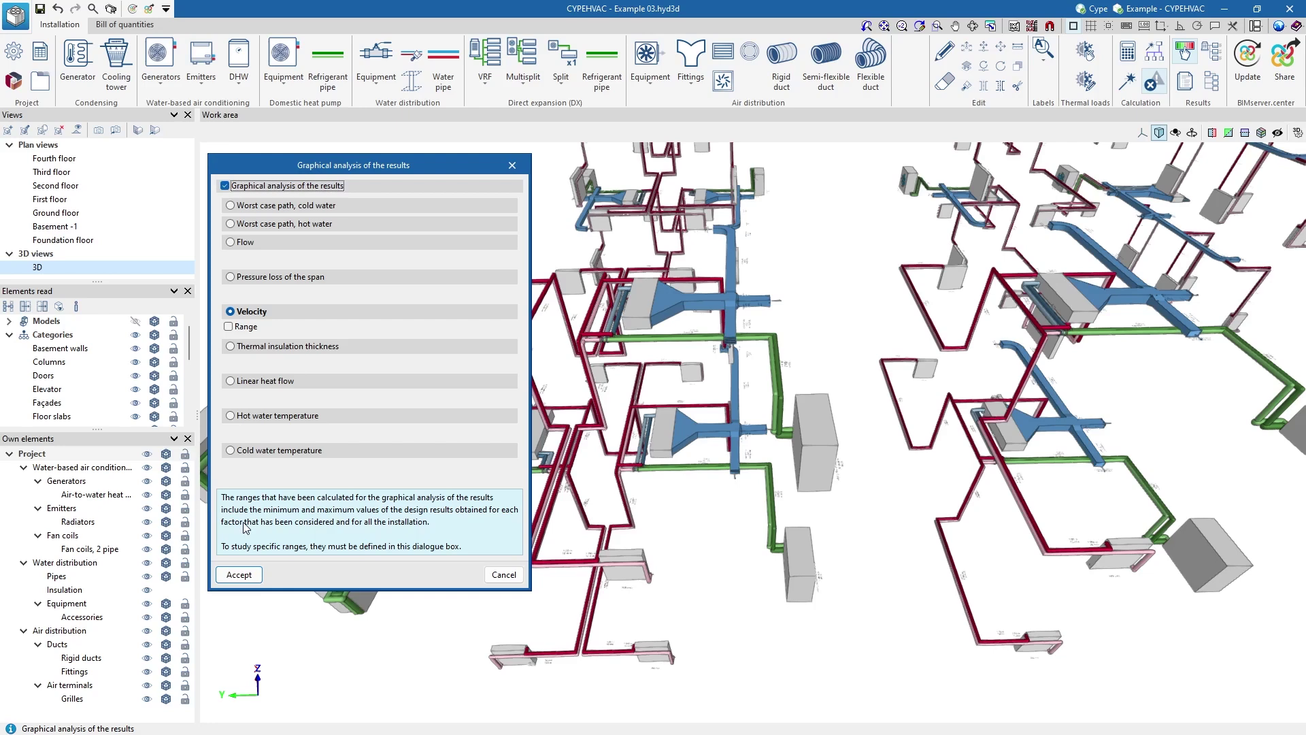
{"action": "left_click", "coordinate": [238, 574]}
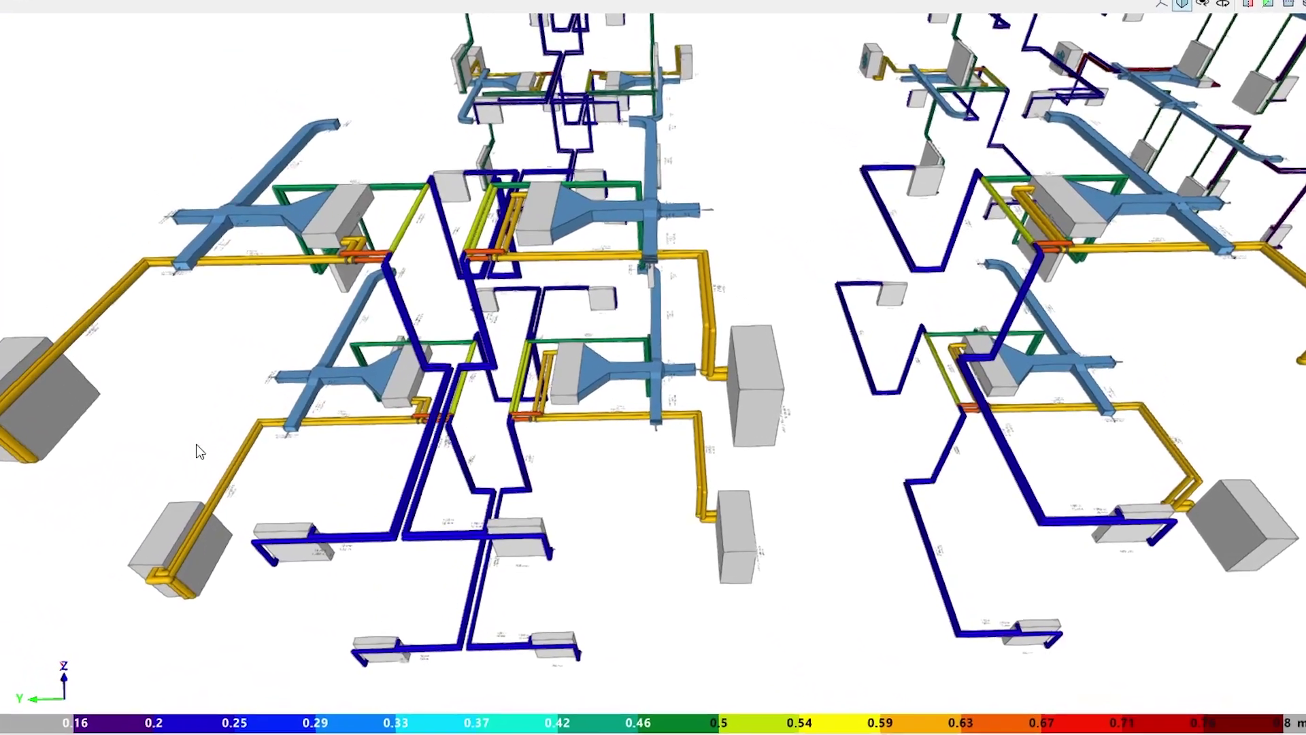
{"action": "scroll", "coordinate": [465, 283], "scroll_direction": "up", "scroll_amount": 5}
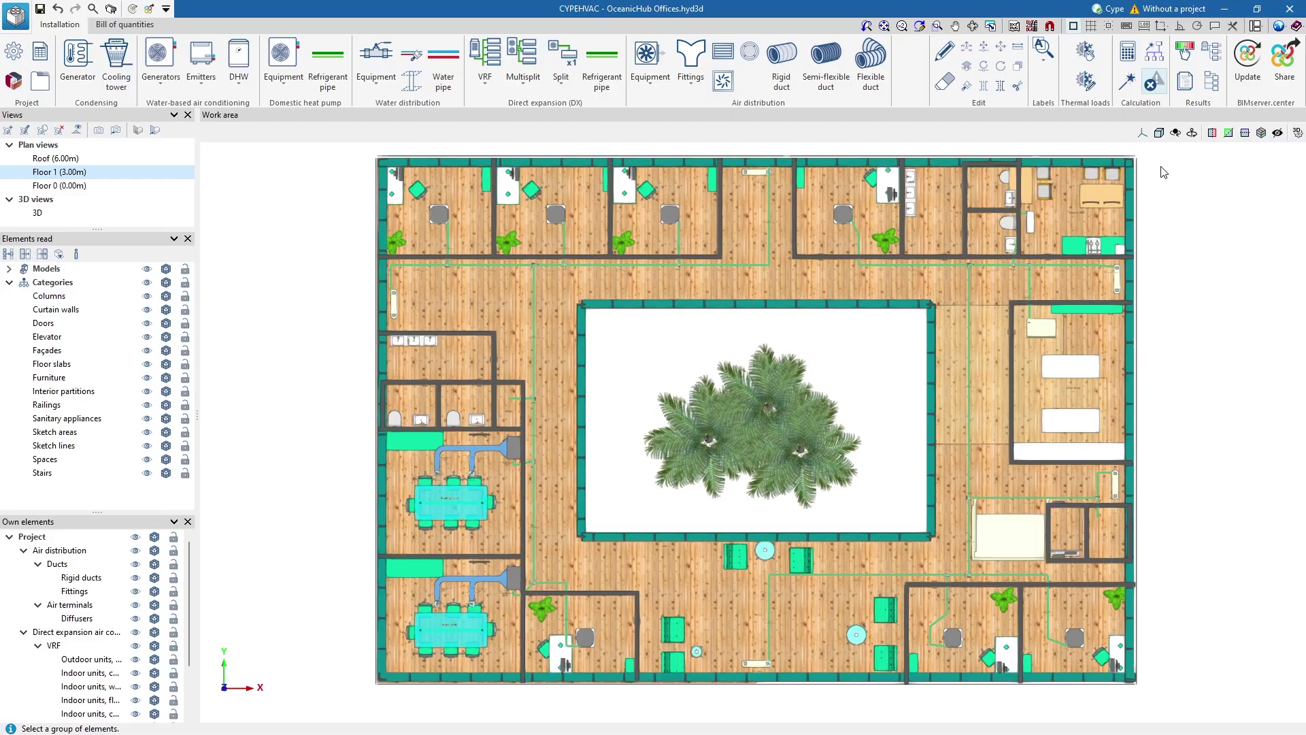
{"action": "left_click", "coordinate": [1214, 55]}
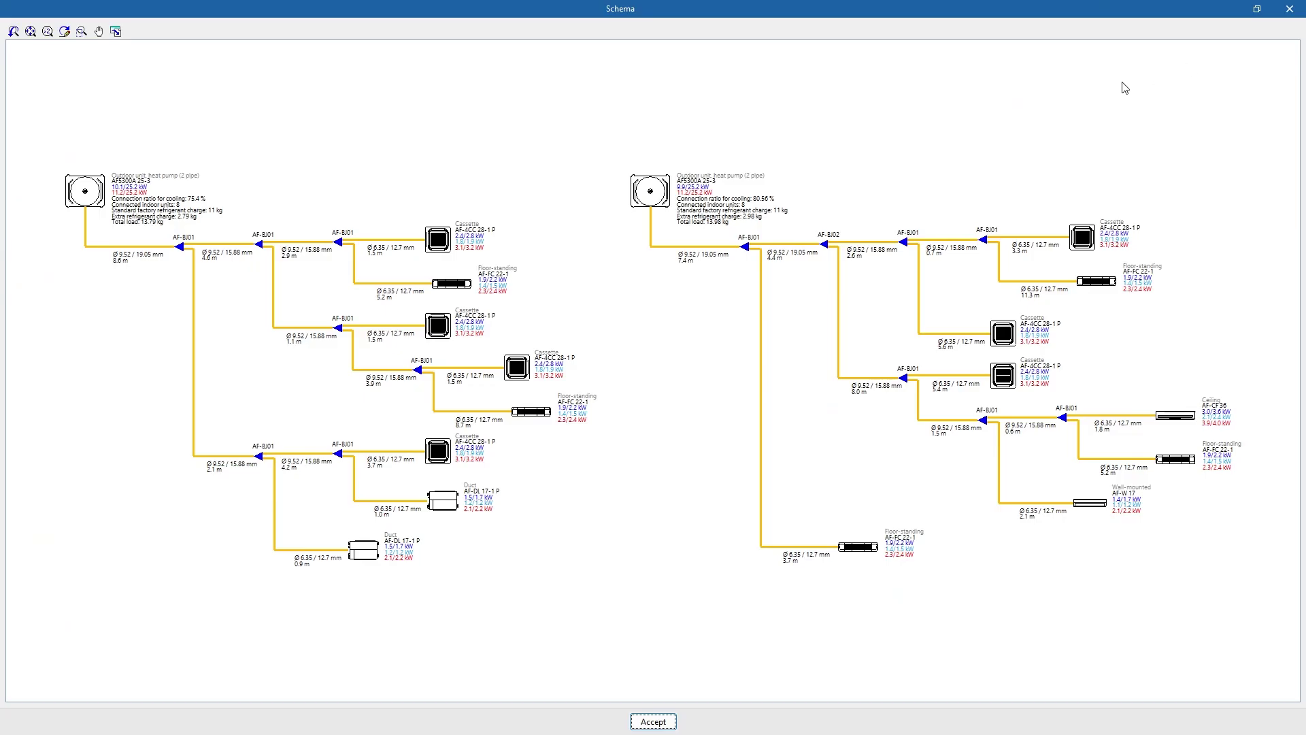
{"action": "scroll", "coordinate": [805, 203], "scroll_direction": "up", "scroll_amount": 4}
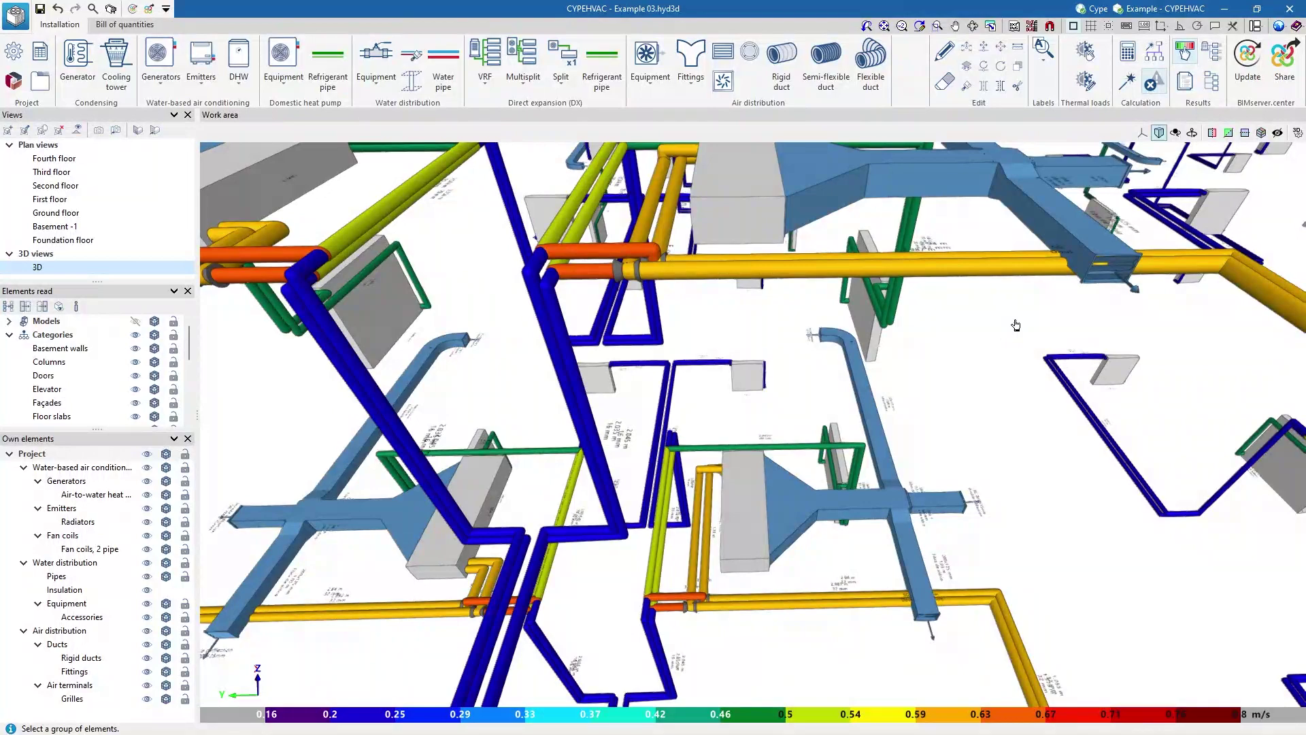
{"action": "left_click", "coordinate": [1184, 83]}
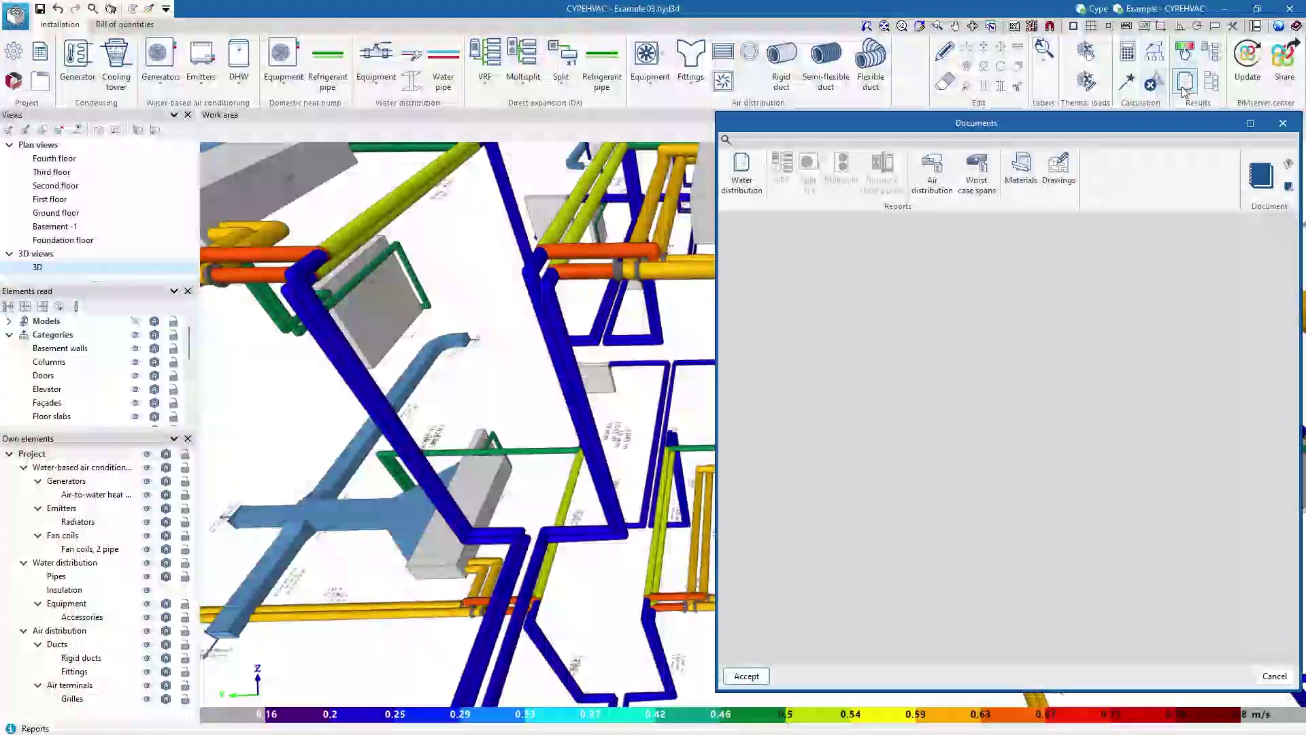
{"action": "left_click", "coordinate": [743, 179]}
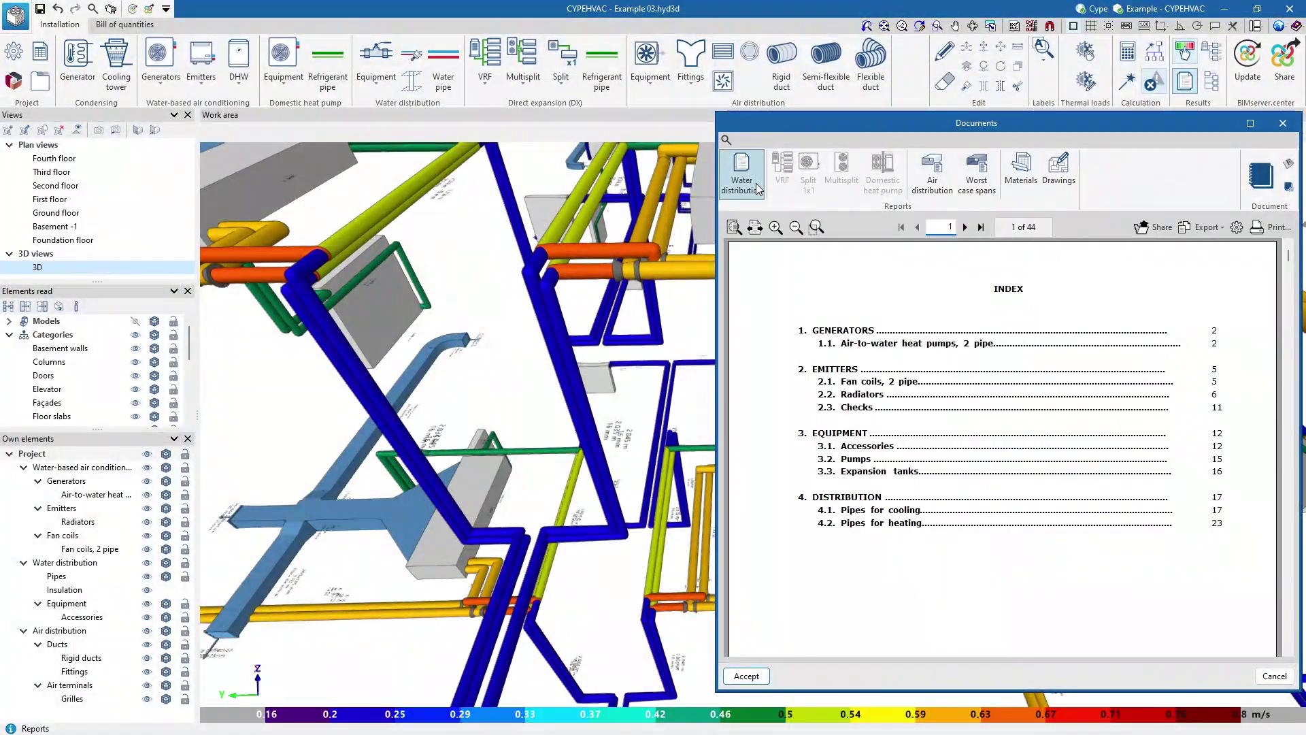
{"action": "scroll", "coordinate": [891, 349], "scroll_direction": "down", "scroll_amount": 5}
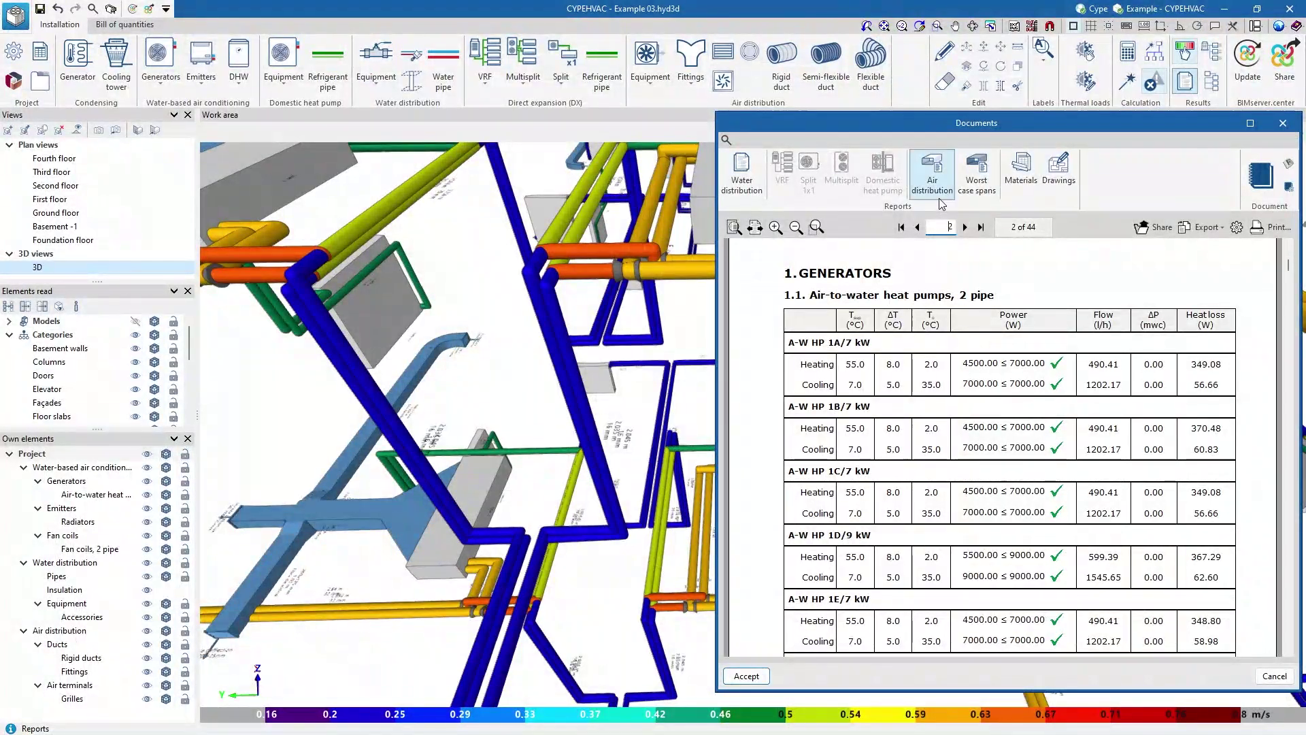
{"action": "left_click", "coordinate": [939, 198]}
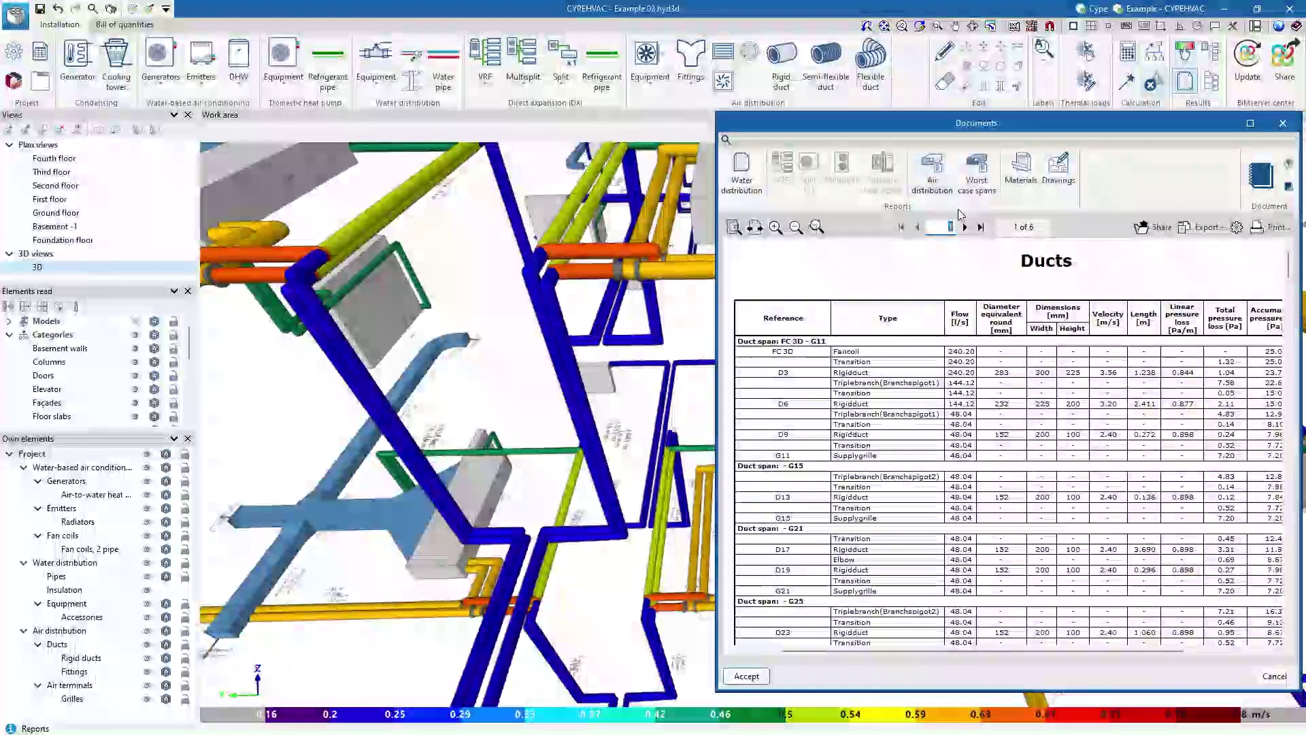
{"action": "left_click", "coordinate": [1027, 193]}
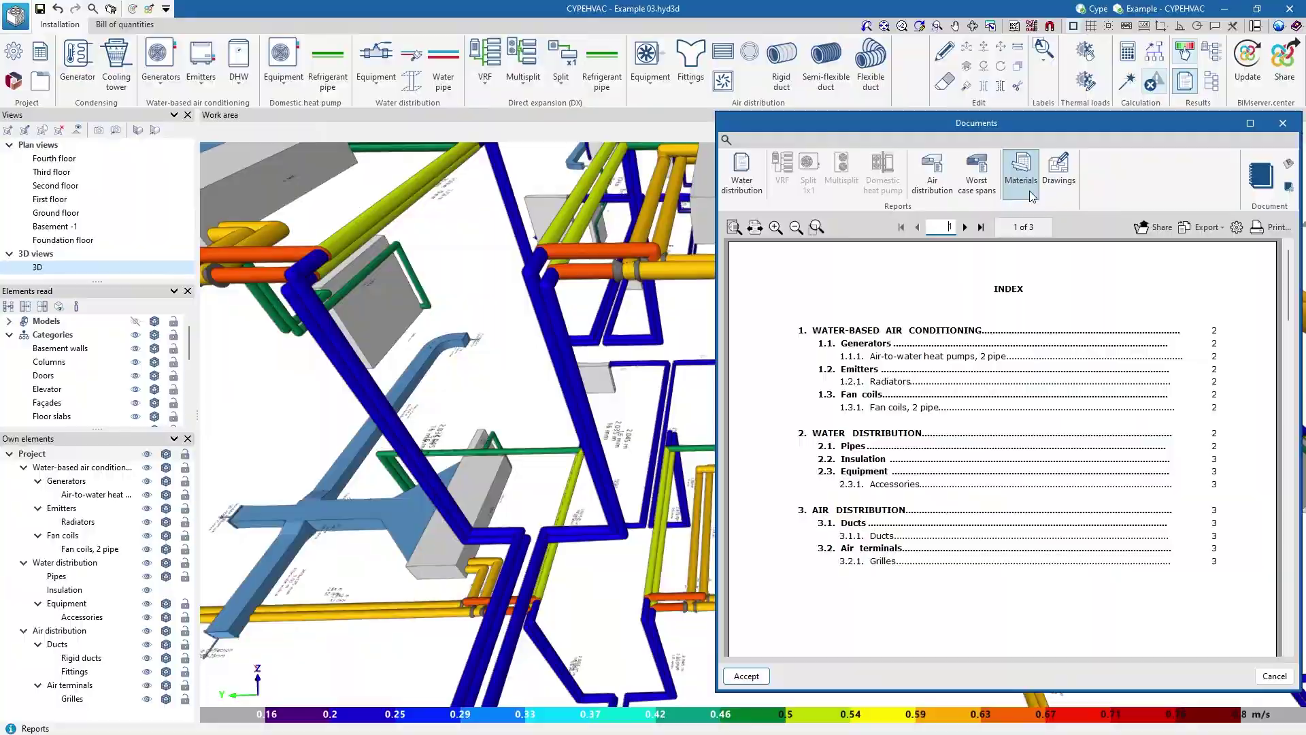
{"action": "left_click", "coordinate": [1055, 191]}
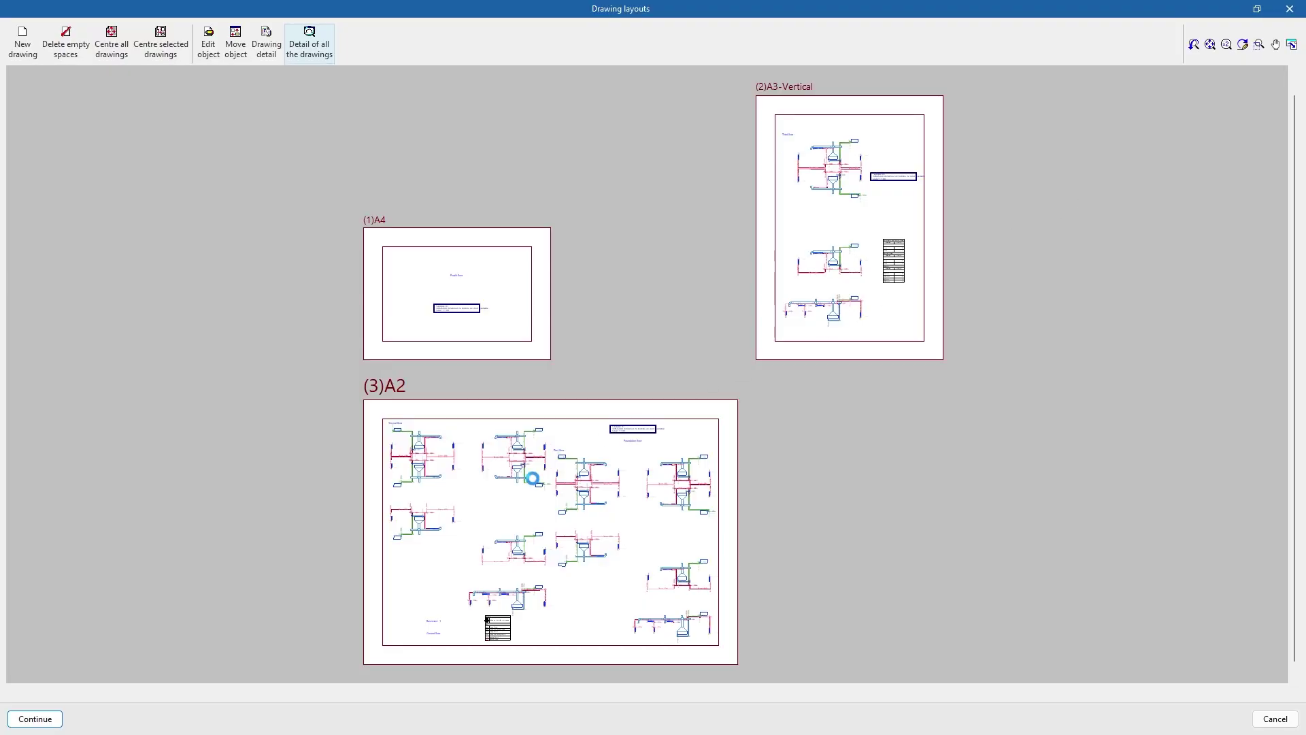
{"action": "scroll", "coordinate": [533, 475], "scroll_direction": "up", "scroll_amount": 5}
{"action": "scroll", "coordinate": [535, 484], "scroll_direction": "up", "scroll_amount": 4}
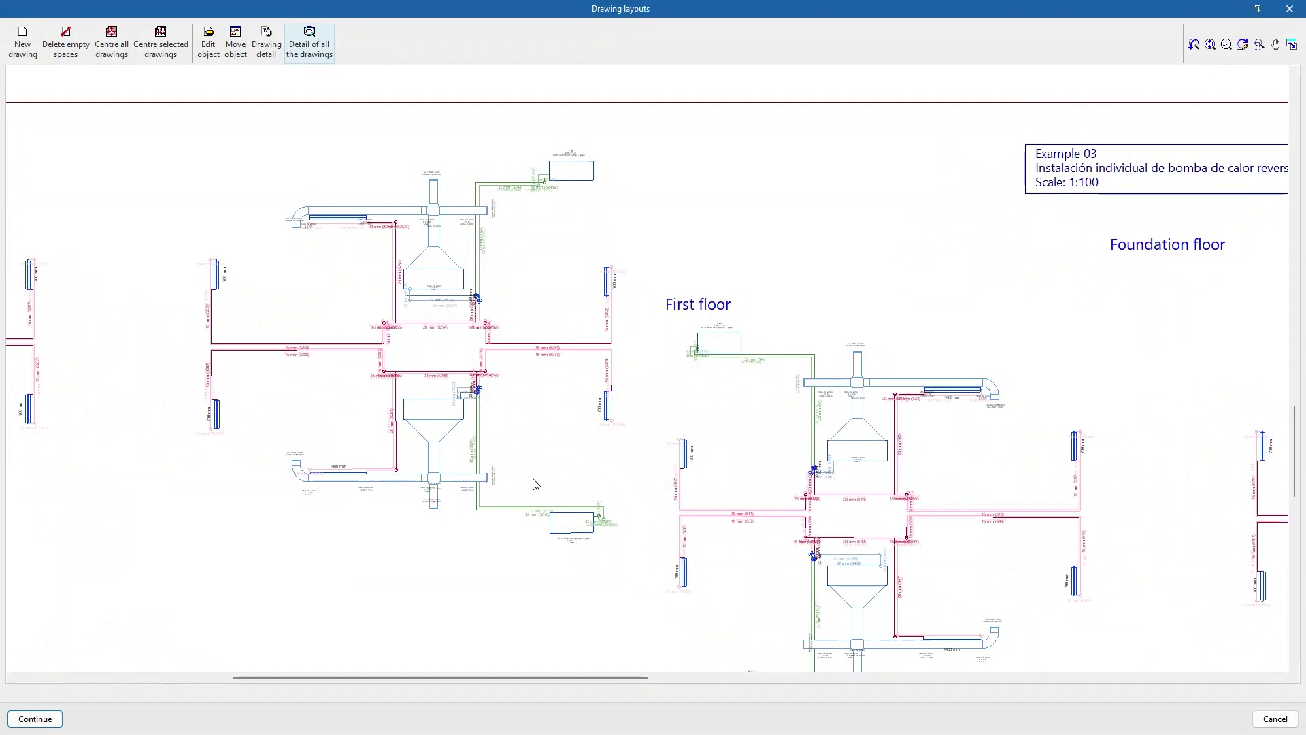
{"action": "middle_click_drag", "start_coordinate": [531, 475], "coordinate": [279, 294]}
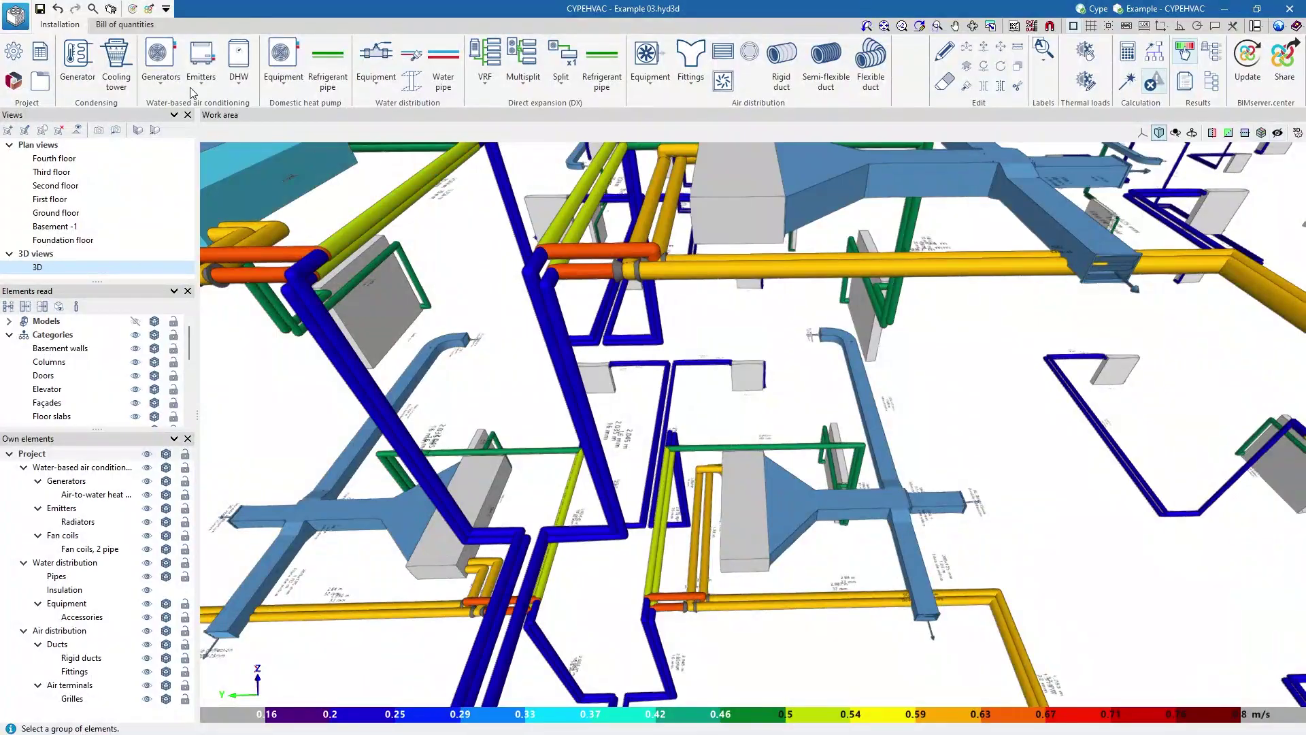
Check the bill of quantities, then start sharing reports and DXF/DWG drawings to BIMserver.center.
{"action": "left_click", "coordinate": [136, 27]}
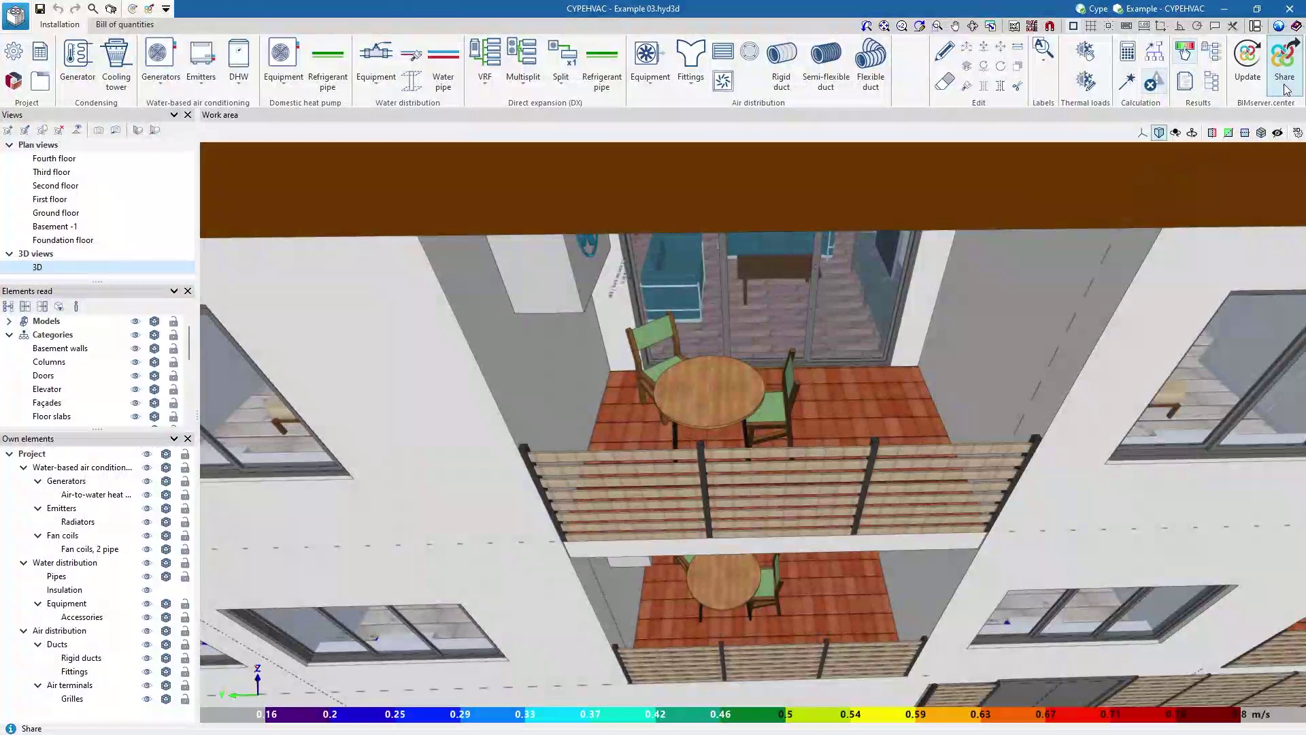
{"action": "left_click", "coordinate": [1281, 65]}
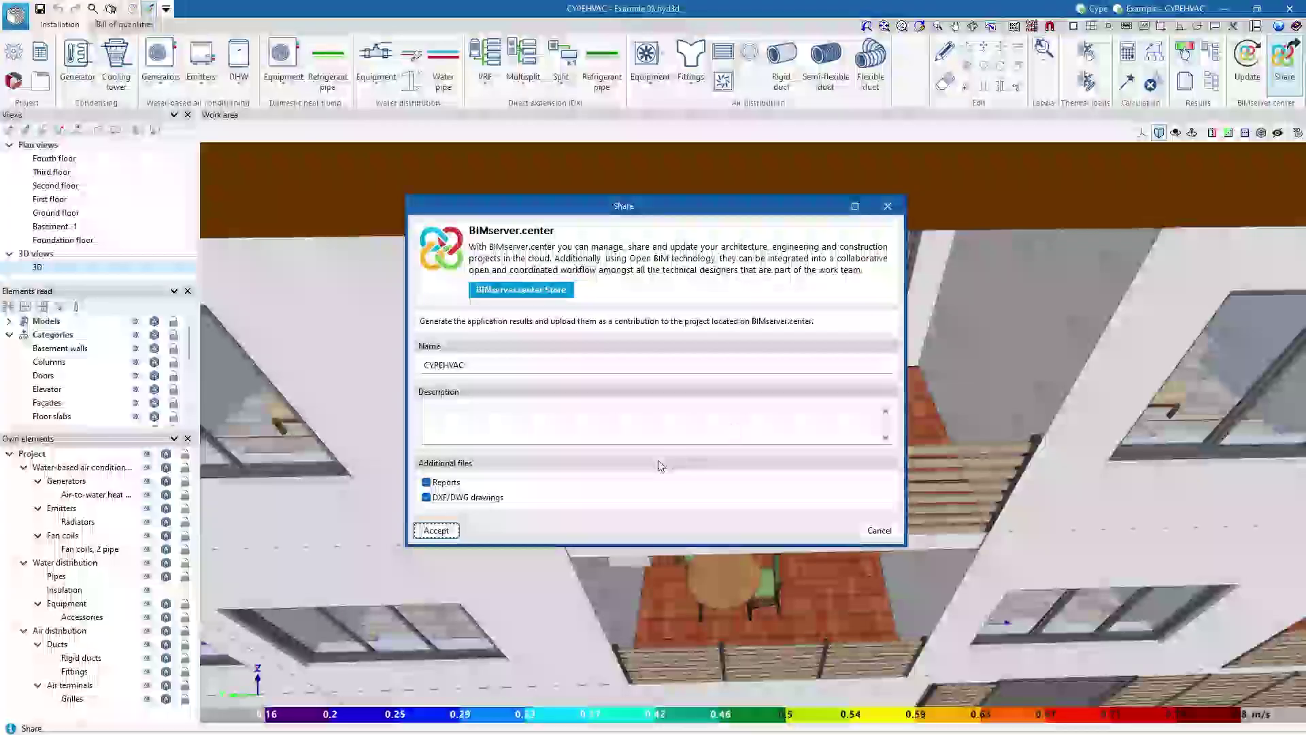
Upload the CYPEHVAC contribution and open its details listing gltf, ifc, DWG and PDF files.
{"action": "left_click", "coordinate": [436, 530]}
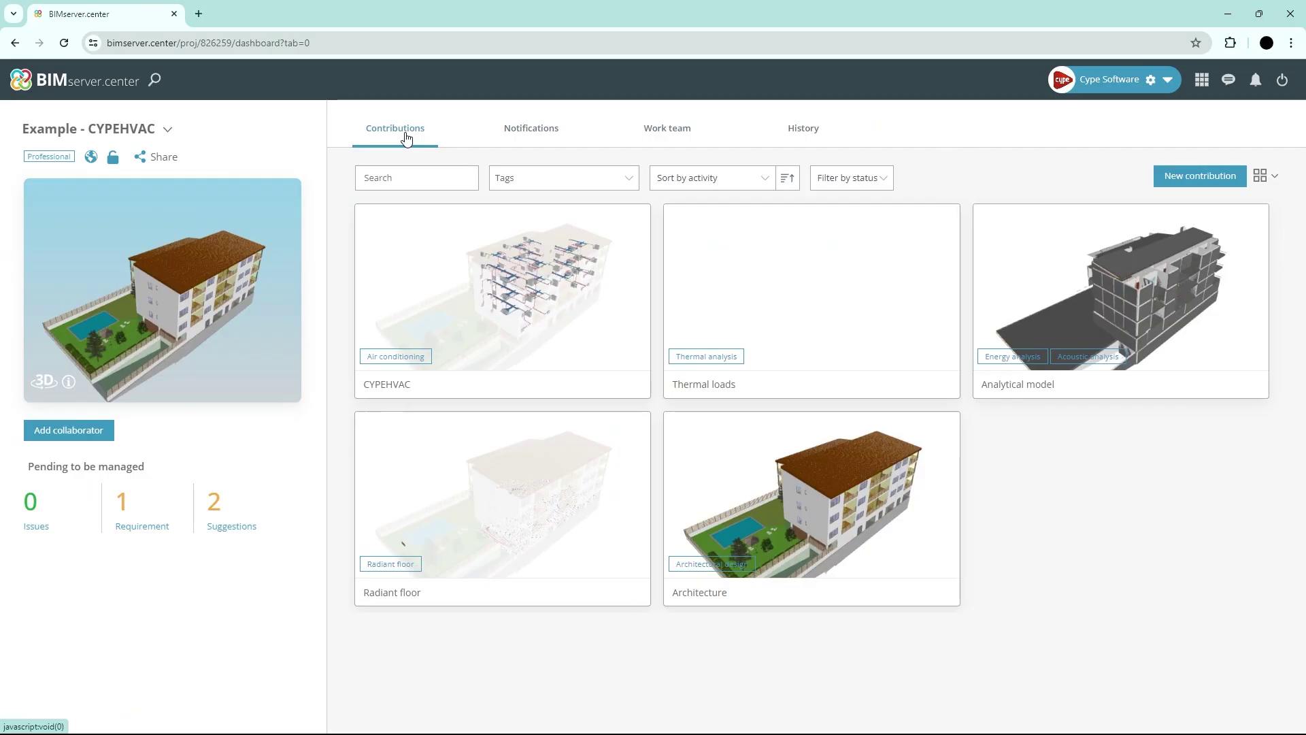
{"action": "mouse_move", "coordinate": [447, 286]}
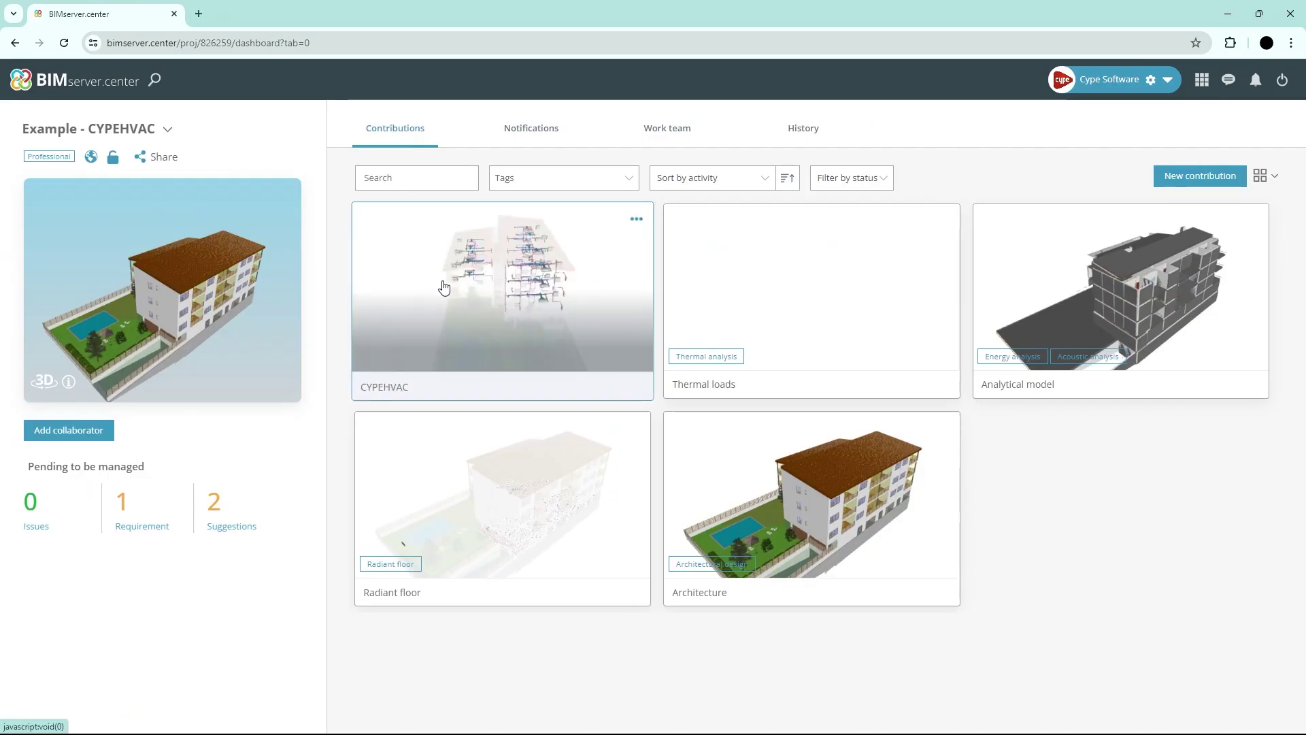
{"action": "left_click", "coordinate": [506, 328]}
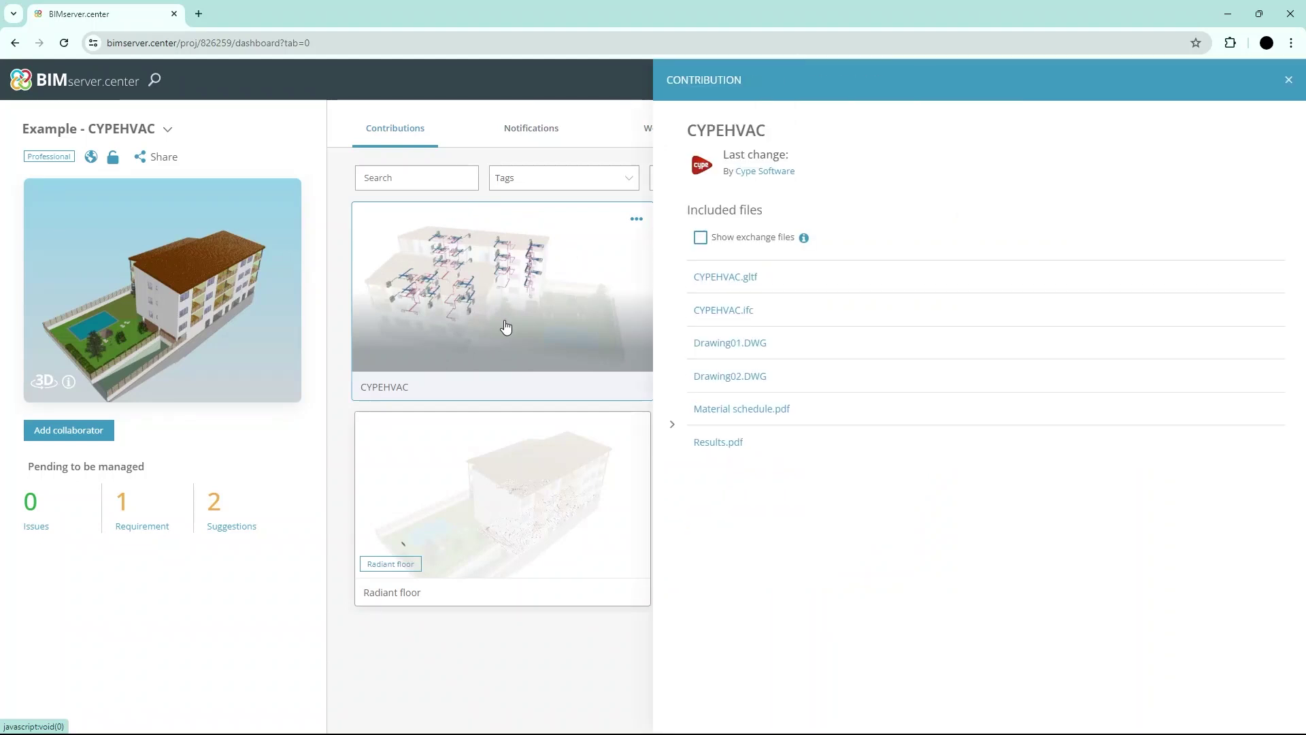